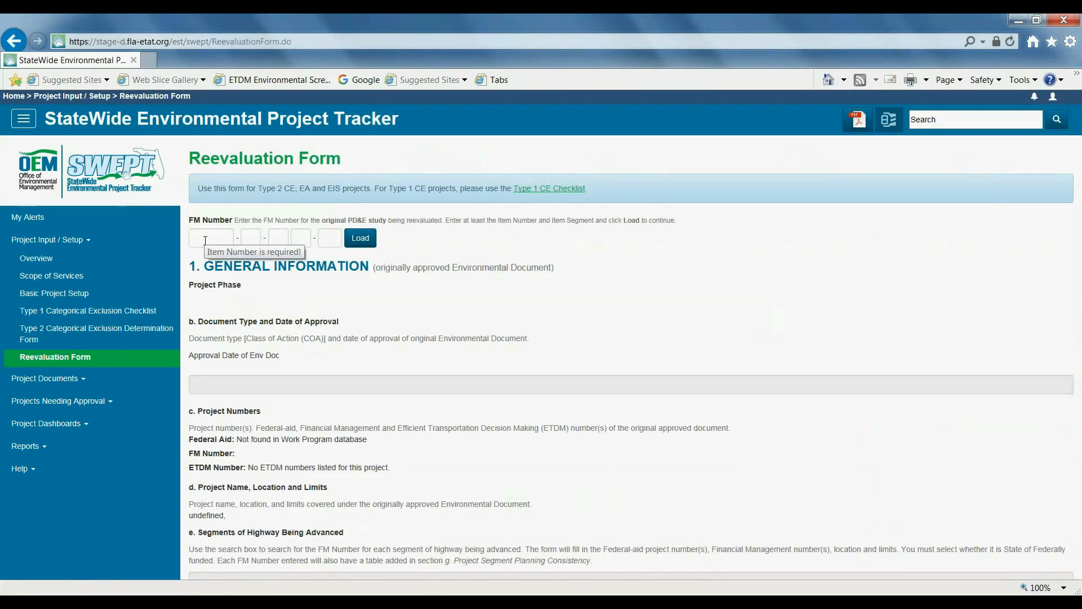
Try to load the original PD&E study under FM number 123456-1 in the Reevaluation Form
type("123456")
key("Tab")
type("1")
key("Return")
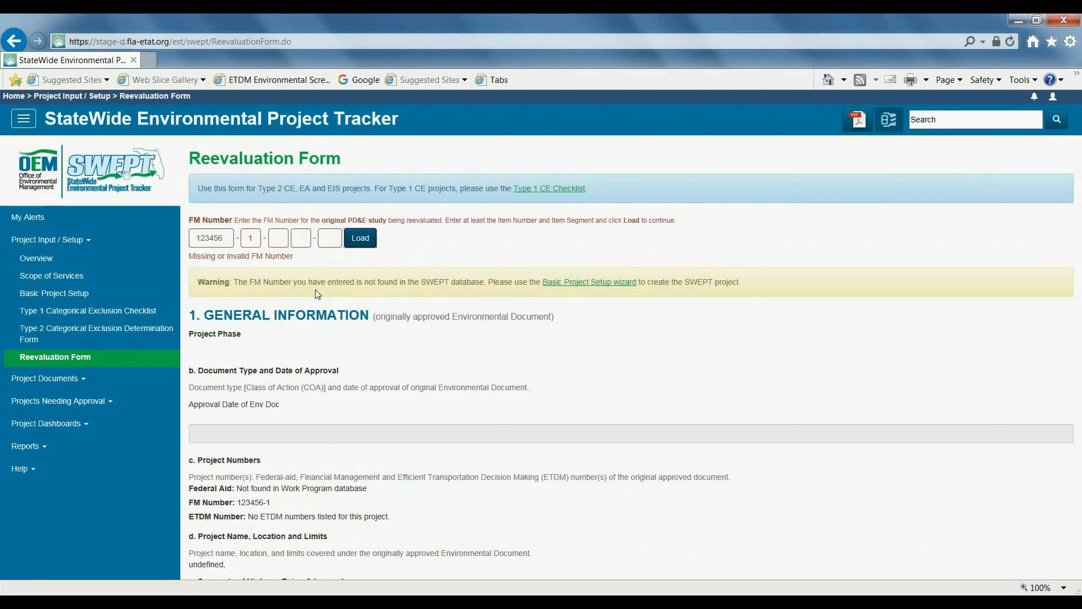
Load the original PD&E study with FM number 217613-1 into the Reevaluation Form
left_click(572, 282)
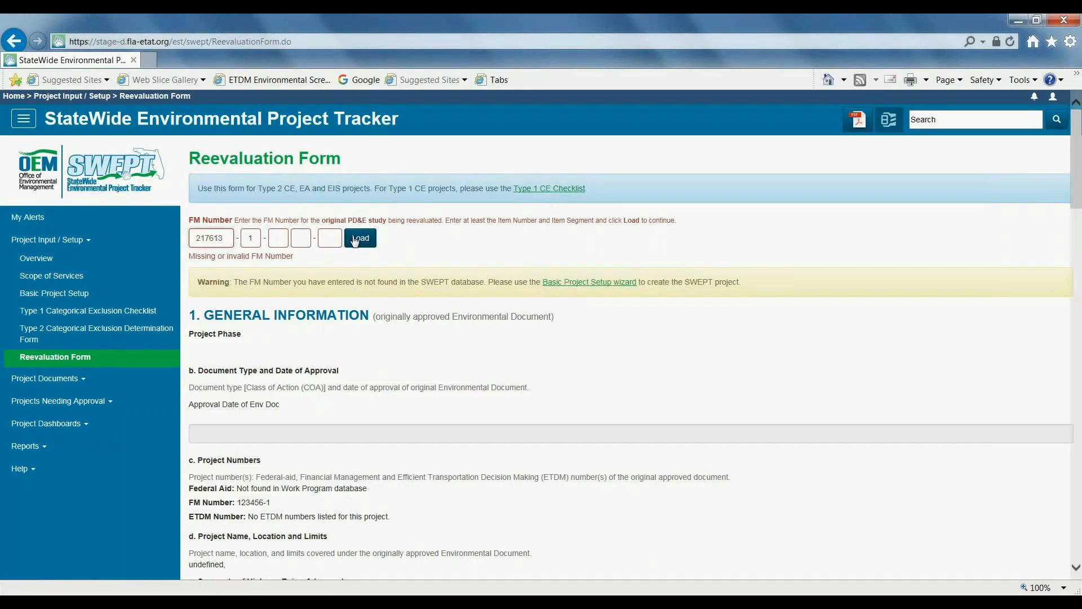
key("Return")
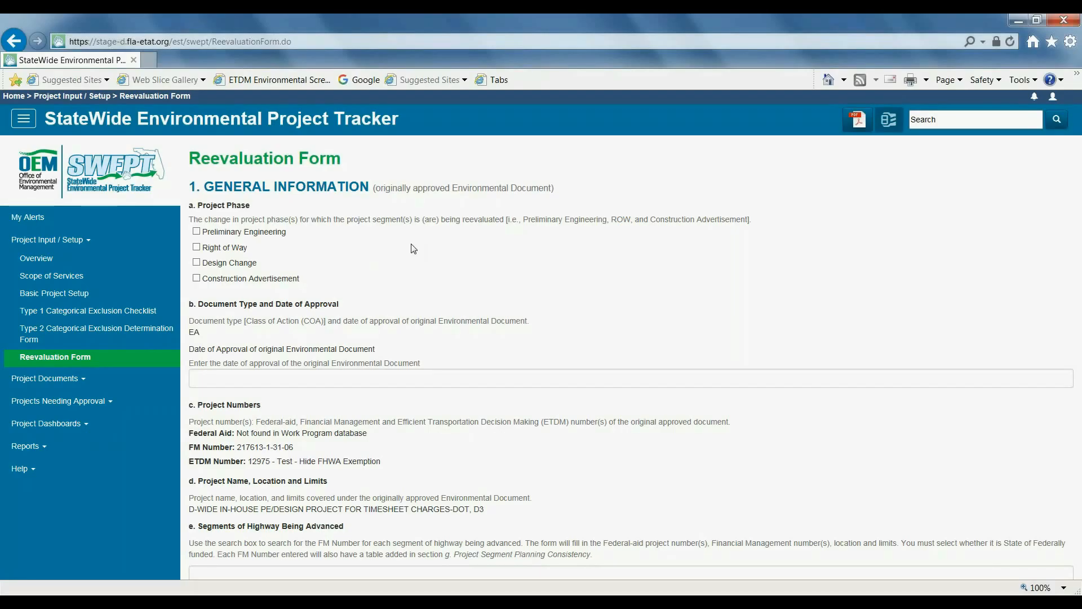
Mark the project phases Preliminary Engineering and Design Change, and set the original Environmental Document's approval date to 02/02/2010
left_click(196, 232)
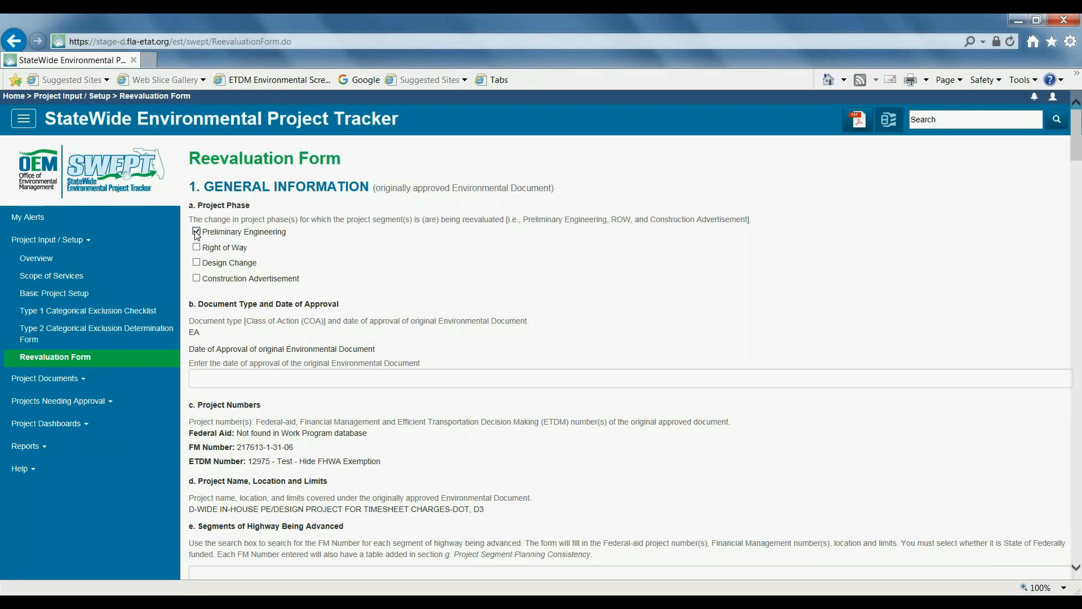
left_click(196, 263)
scroll(515, 311, "down", 2)
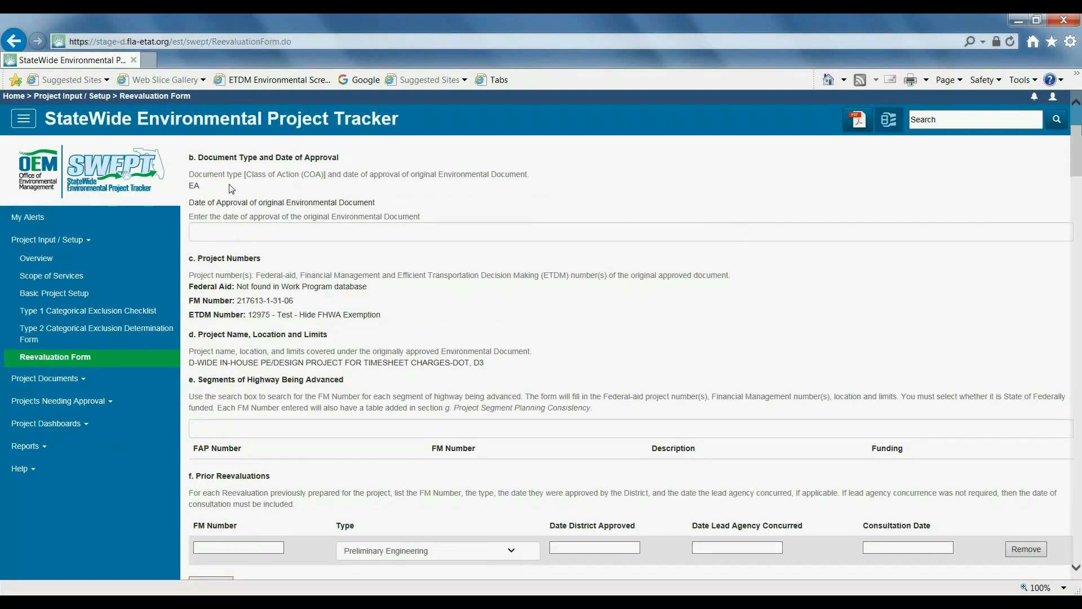
left_click_drag(205, 189, 188, 188)
left_click(253, 228)
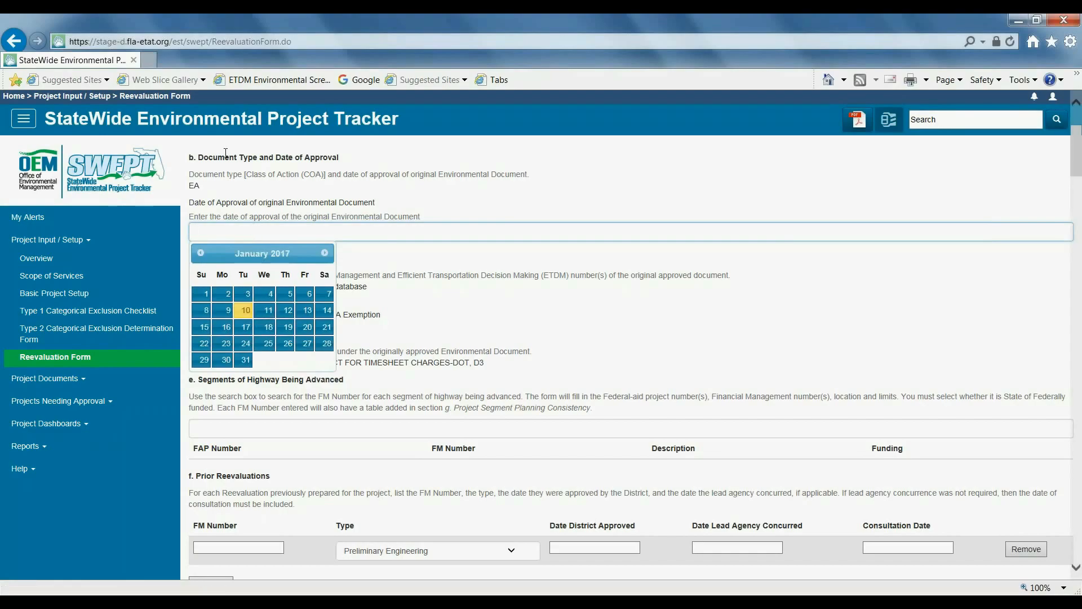
type("02/02/")
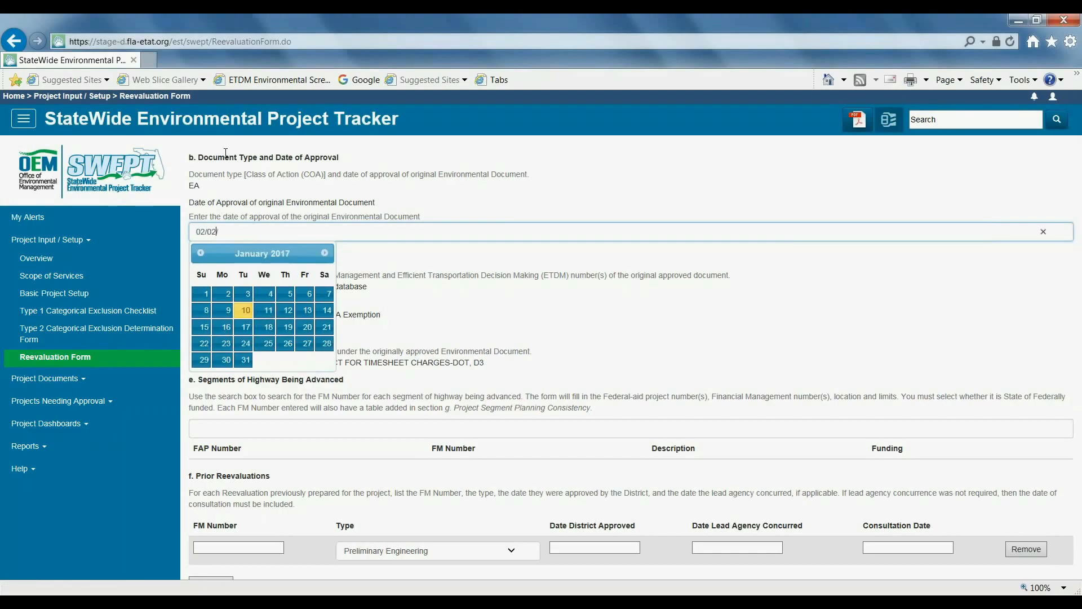
type("2010")
left_click(343, 263)
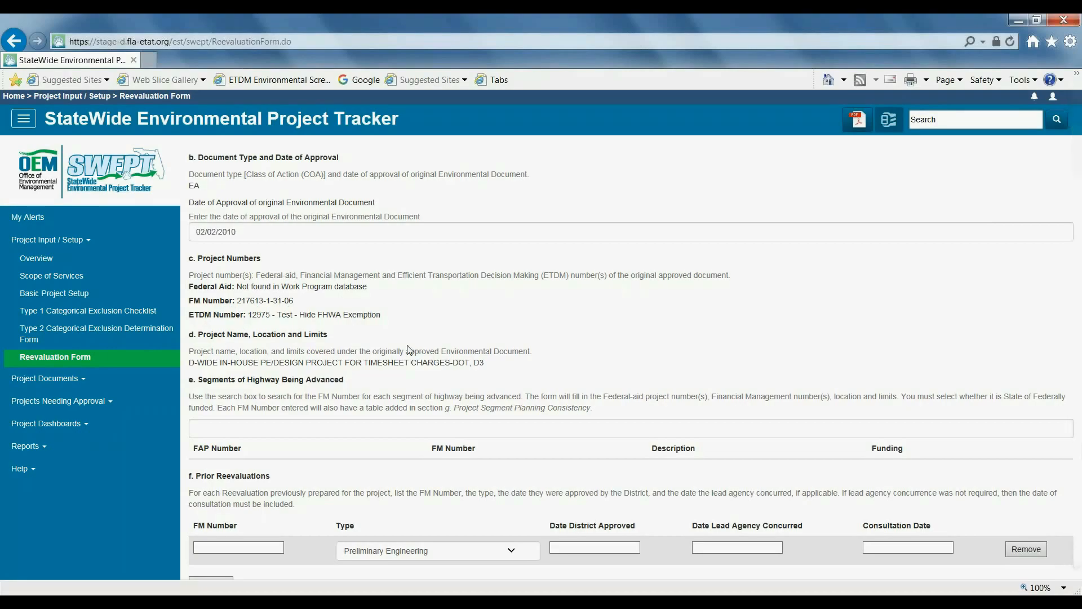
left_click_drag(191, 362, 497, 364)
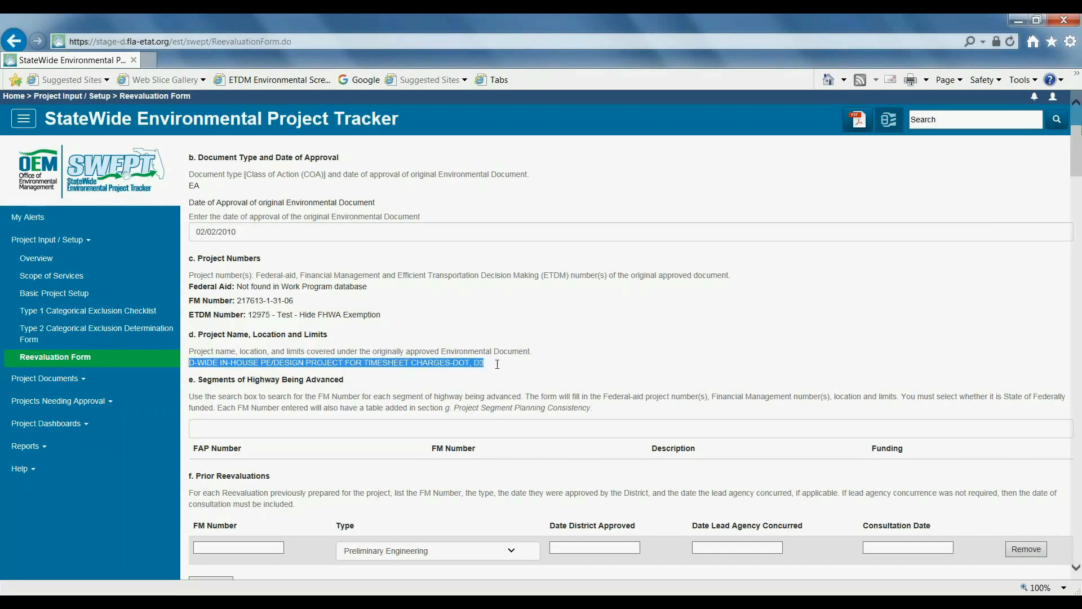
left_click(473, 394)
scroll(781, 191, "down", 3)
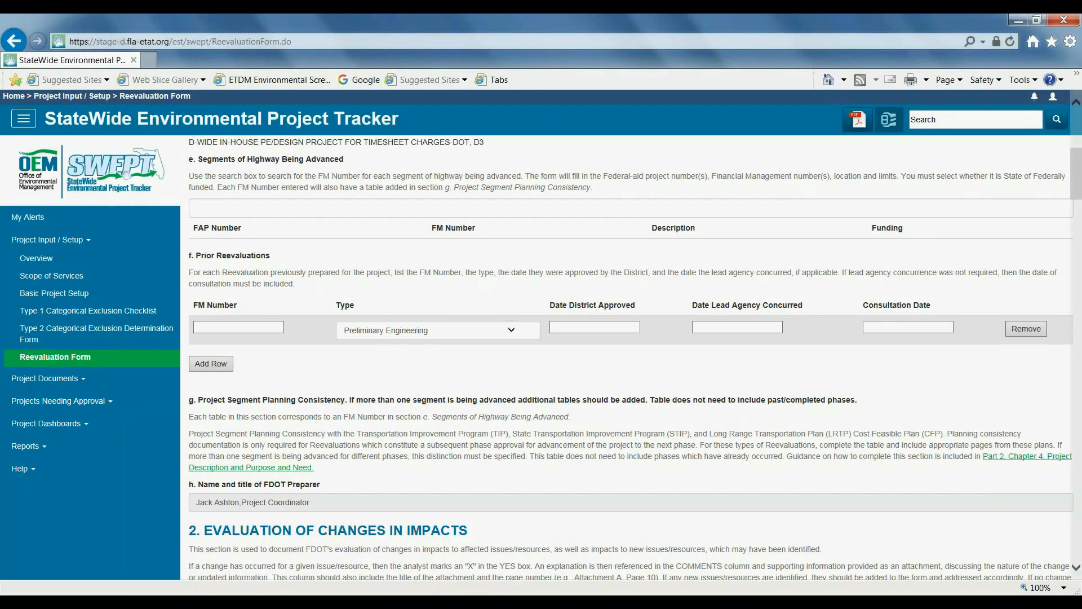
left_click(259, 211)
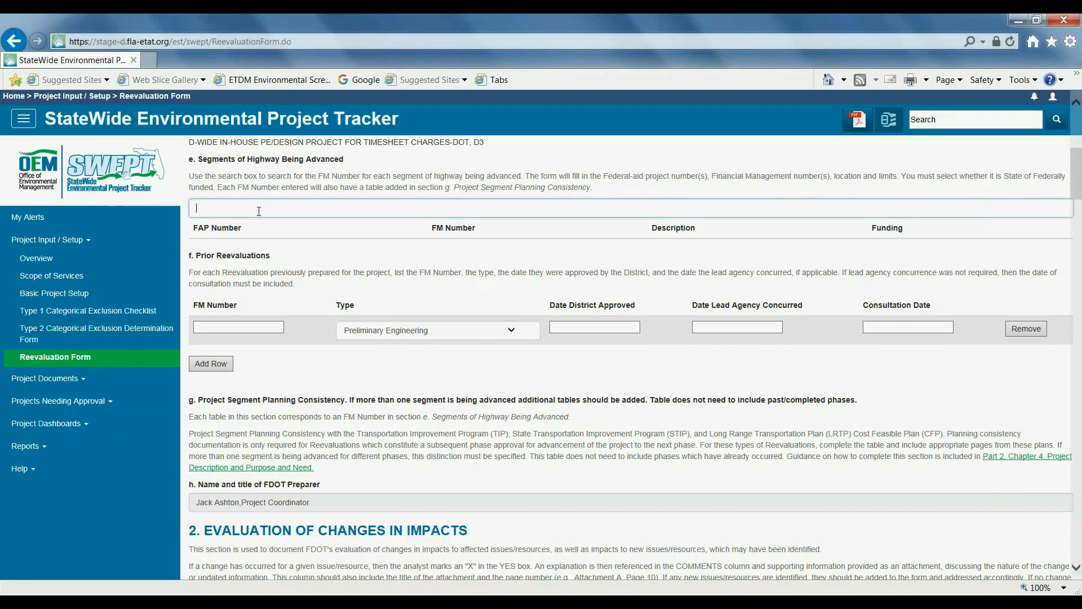
type("217613")
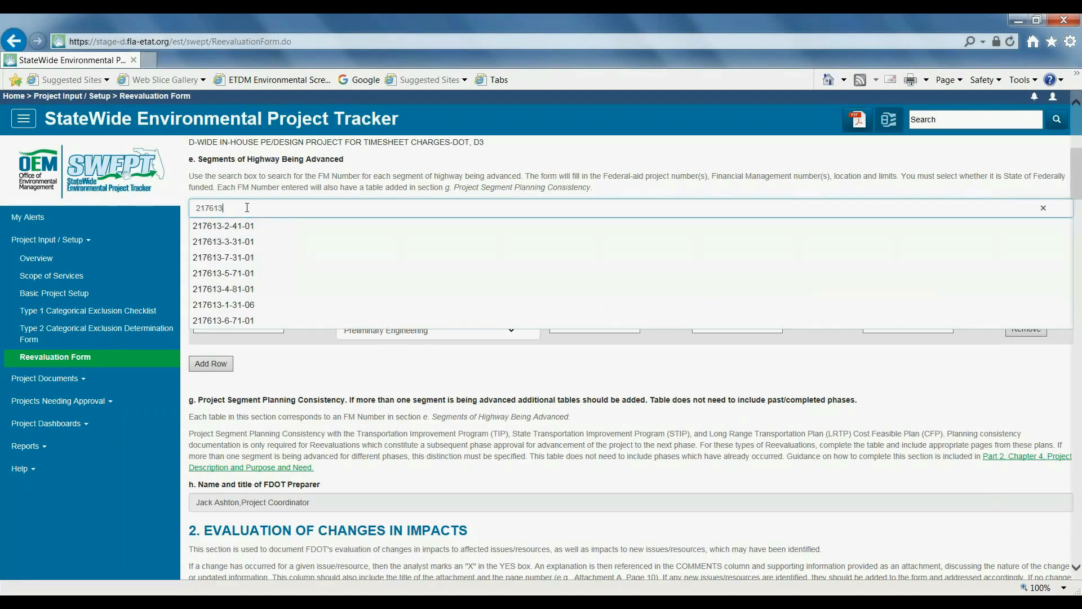
key("Down")
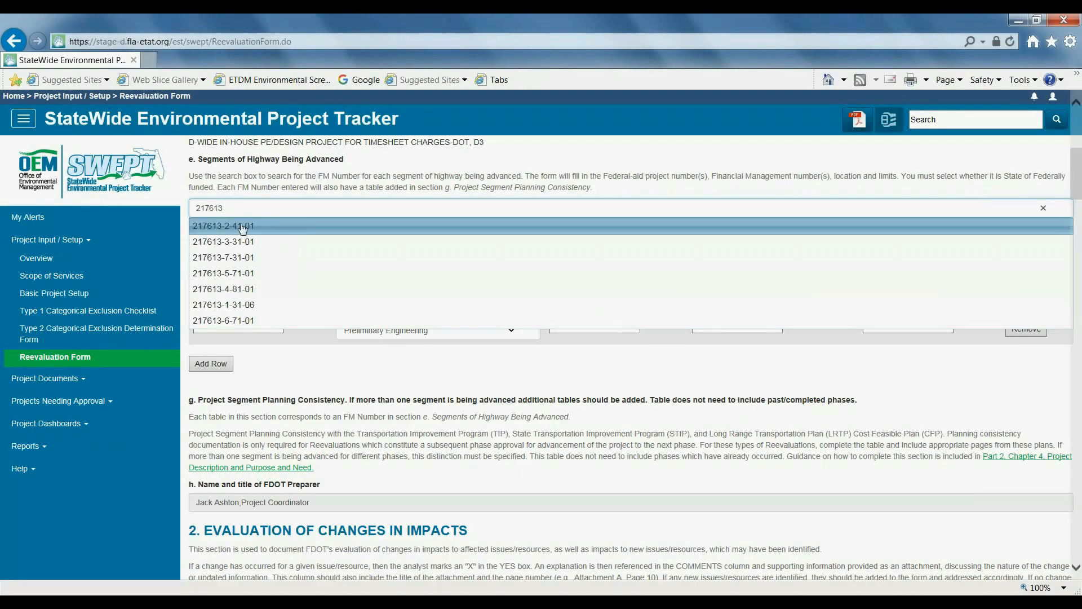
key("Return")
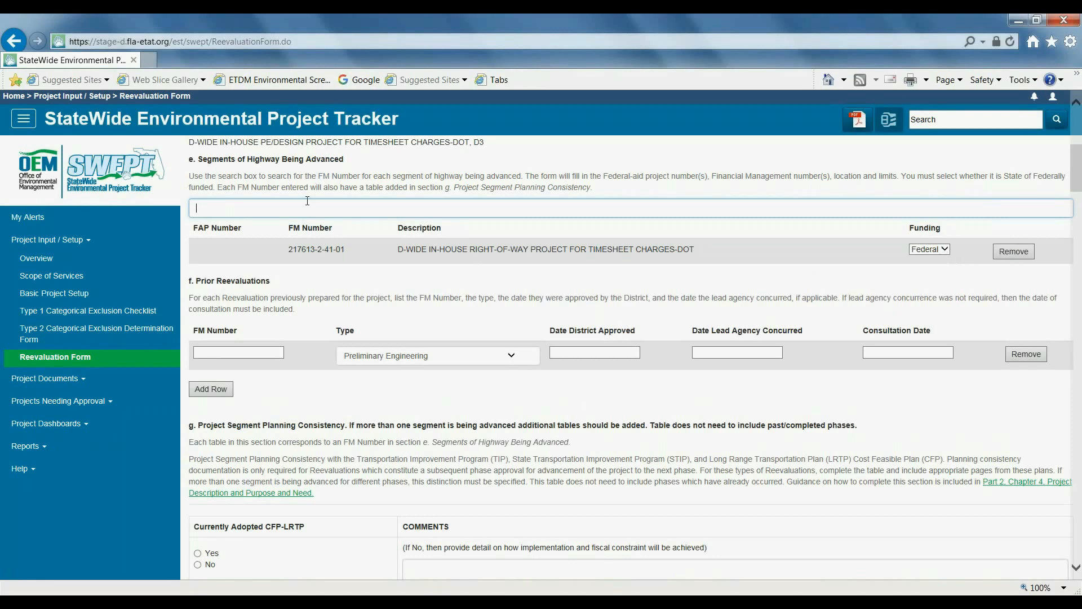
type("217613")
left_click(297, 252)
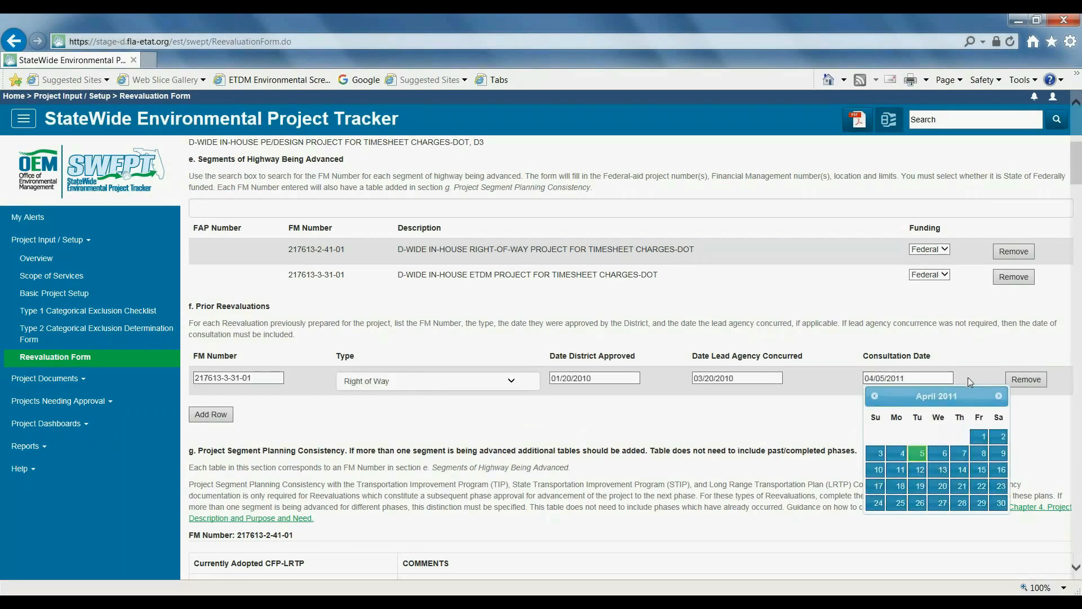
left_click(246, 420)
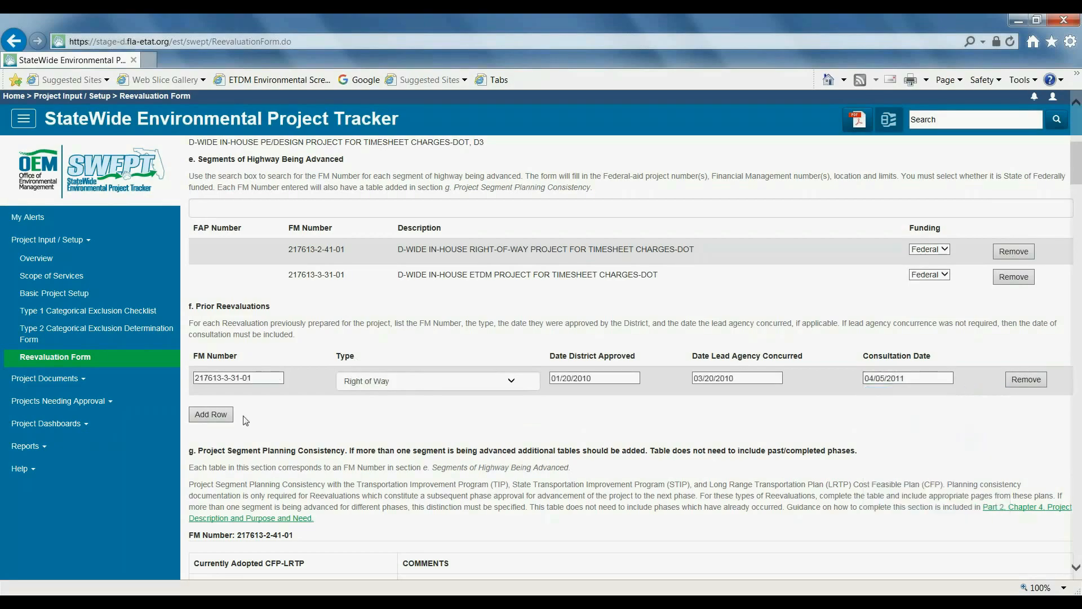
left_click(214, 418)
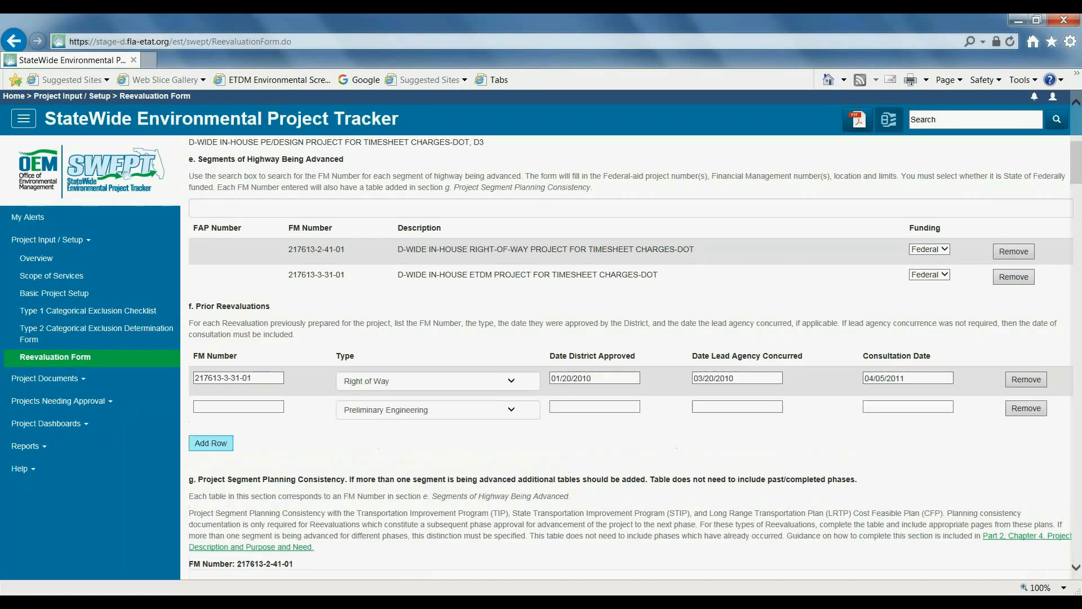
left_click(225, 409)
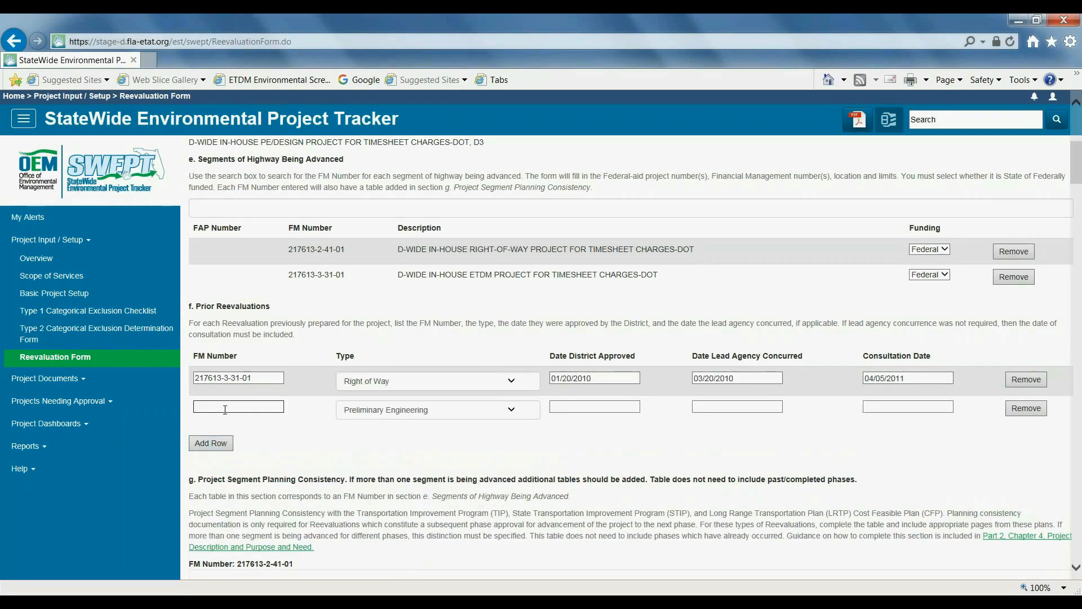
type("217613-4-81-01")
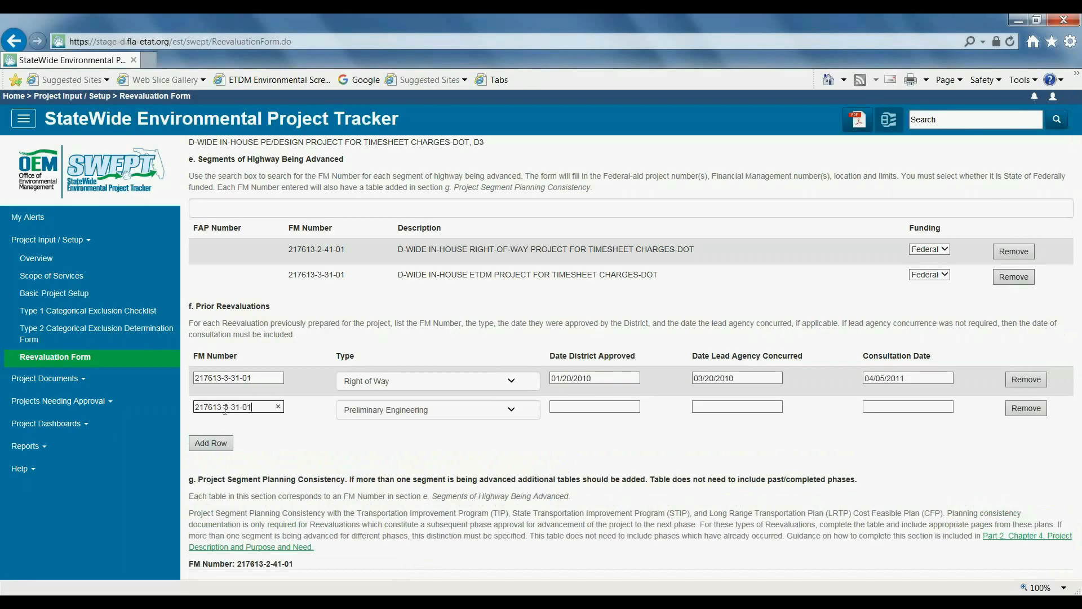
scroll(307, 339, "down", 5)
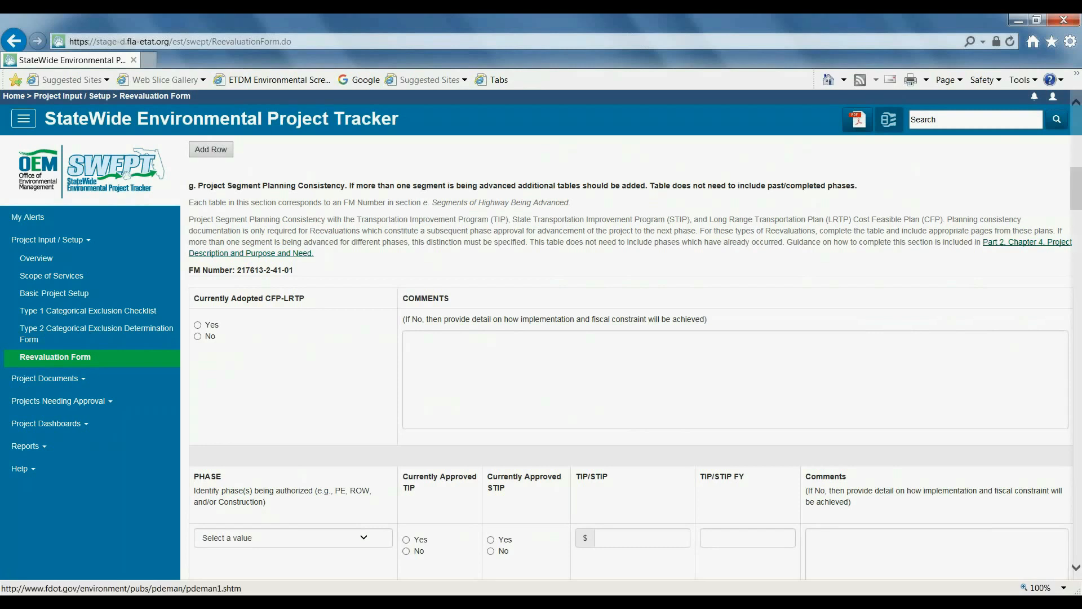
scroll(631, 355, "up", 5)
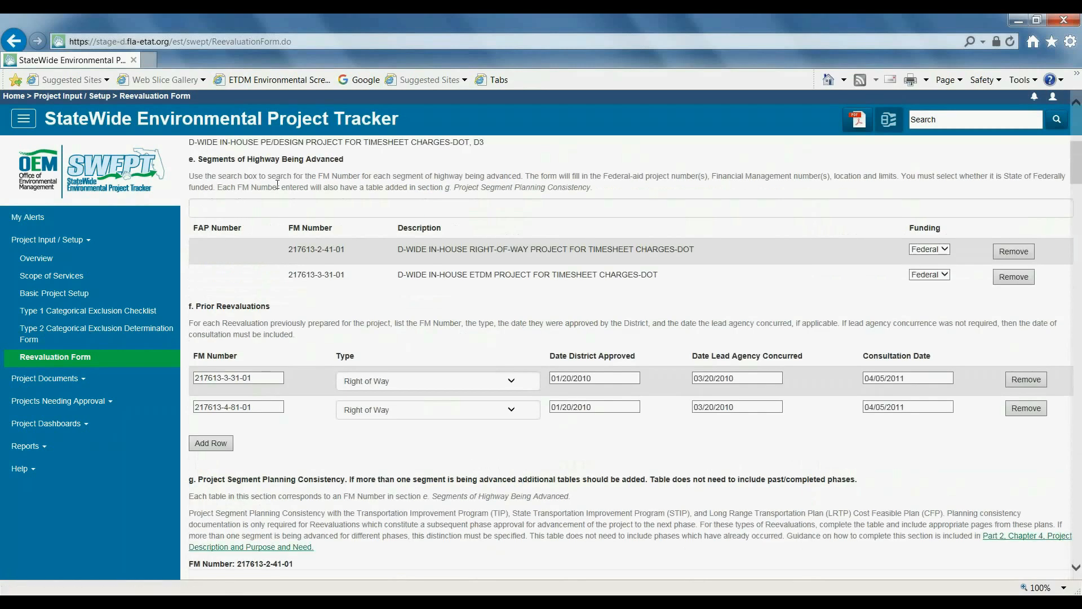
scroll(316, 168, "down", 5)
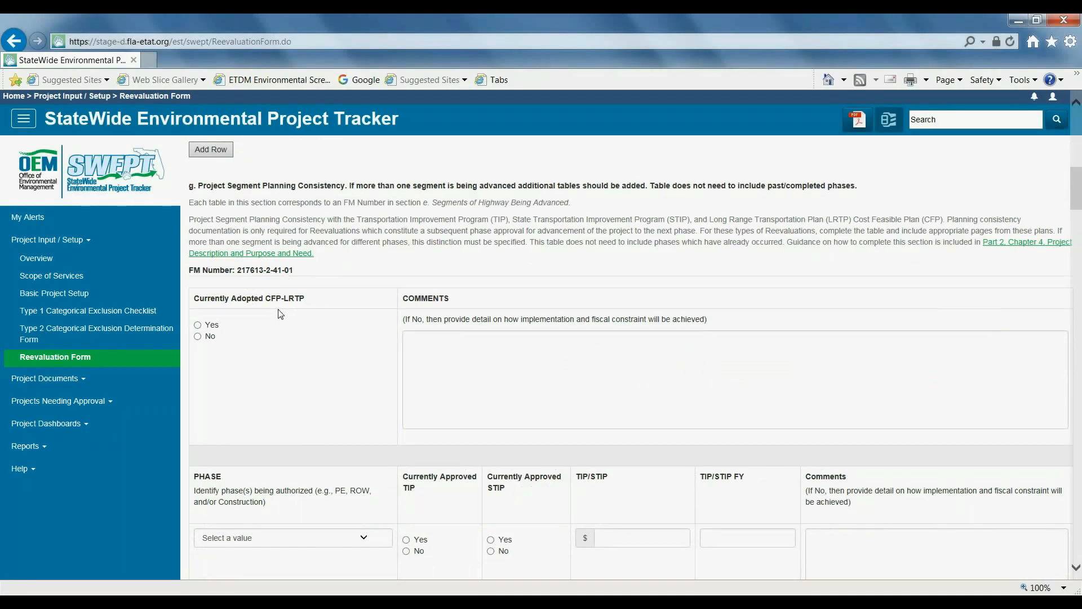
left_click(198, 326)
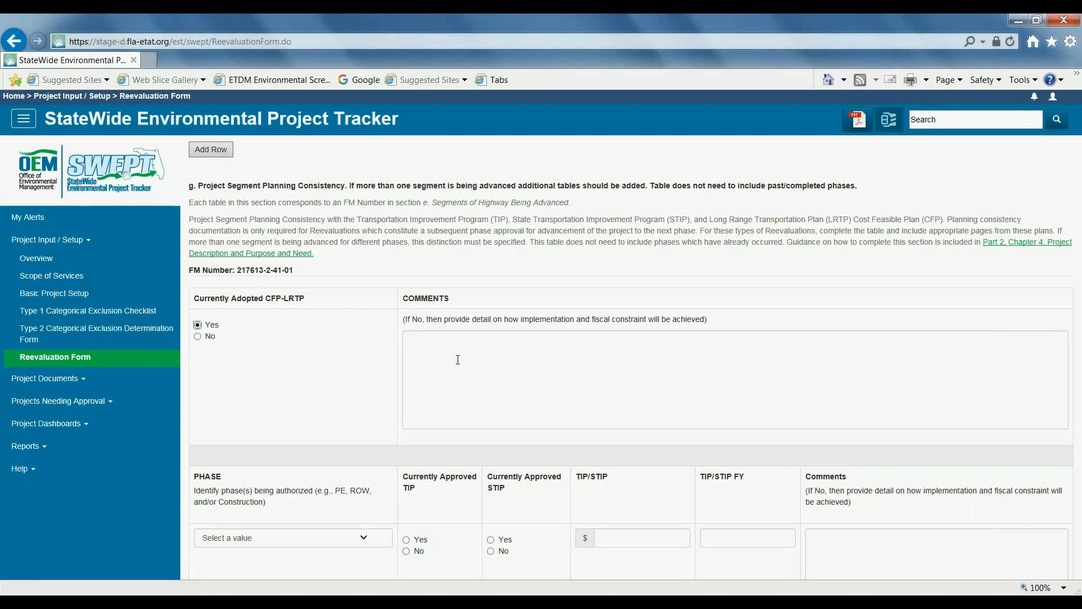
scroll(473, 369, "down", 3)
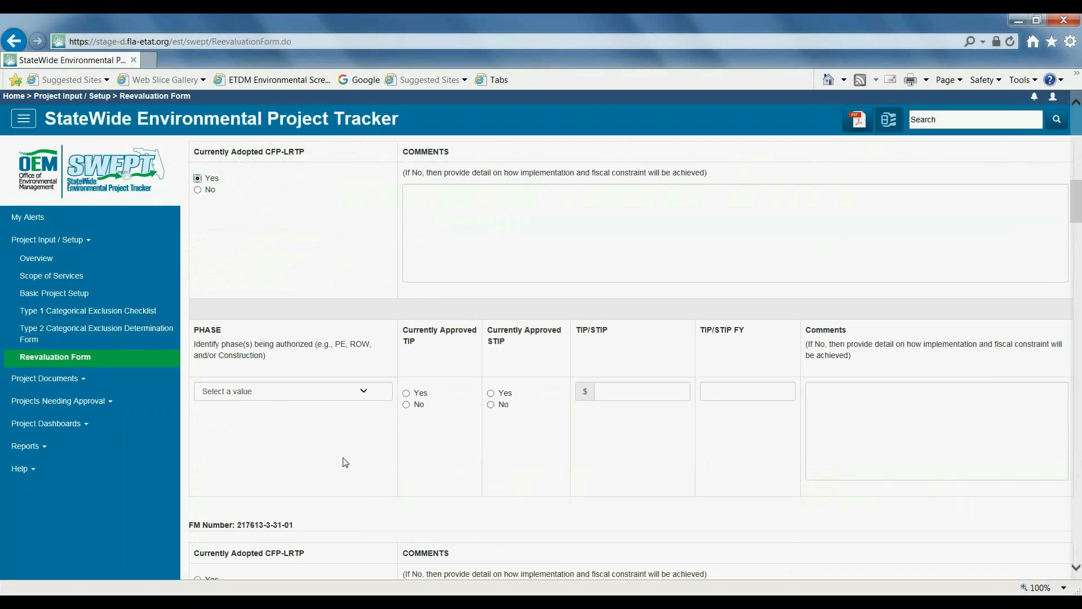
left_click(369, 397)
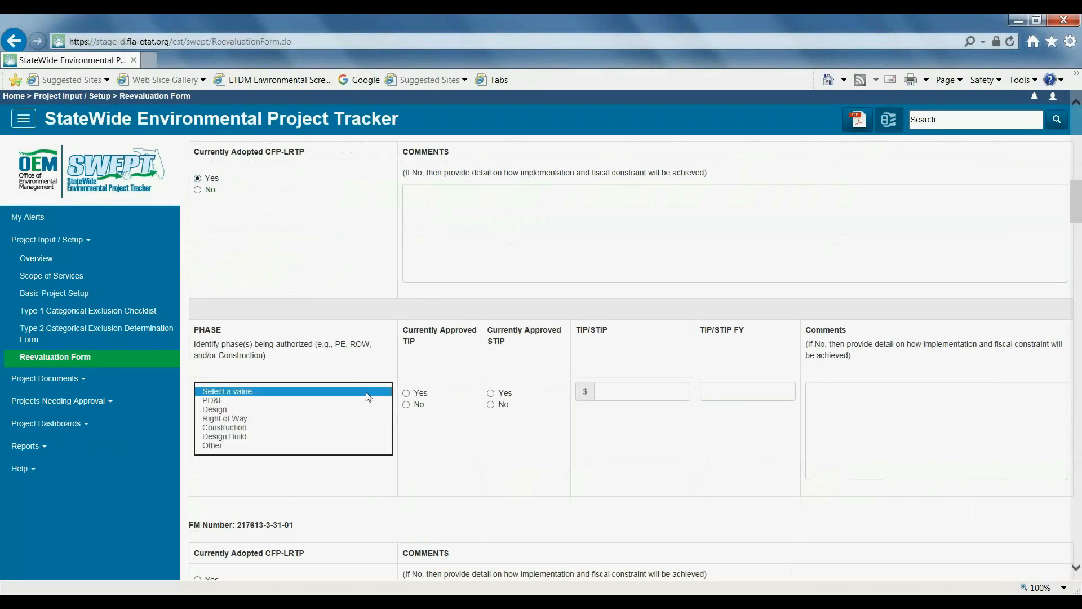
left_click(368, 400)
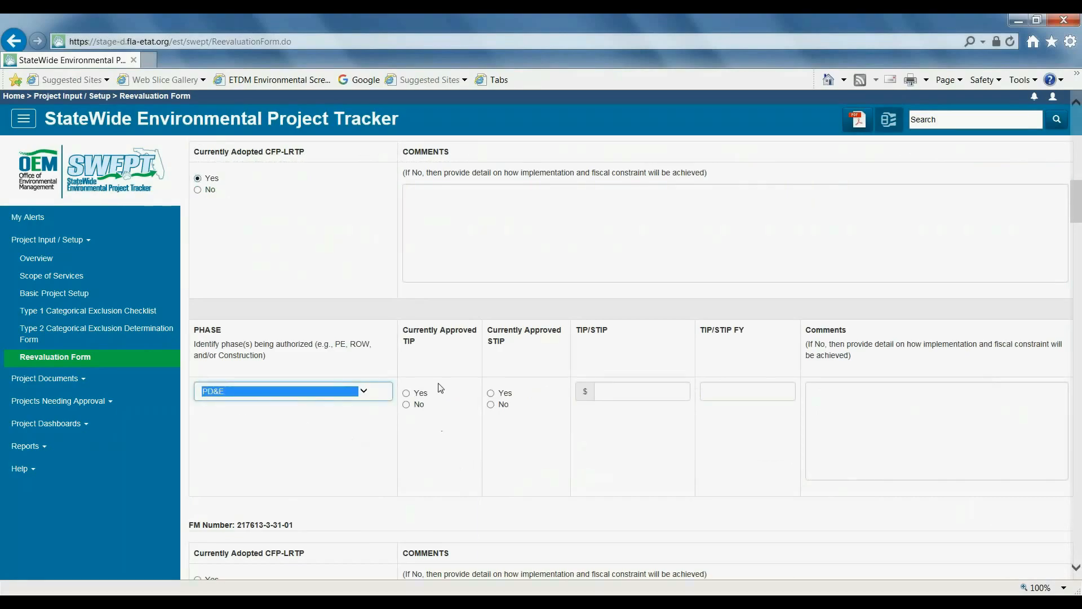
left_click(406, 392)
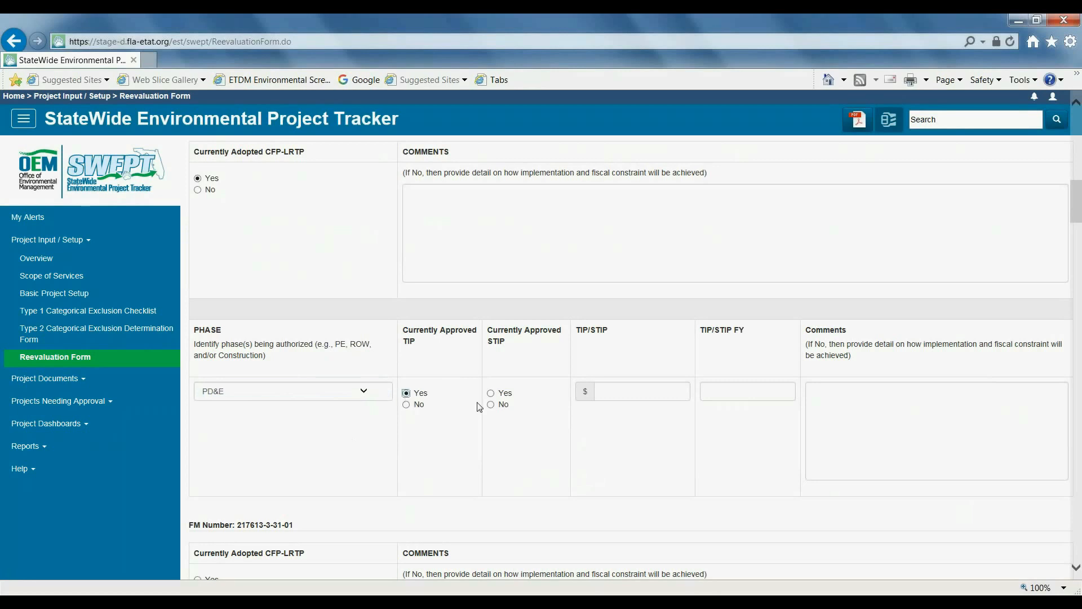
left_click(491, 393)
left_click(606, 392)
type("5000000")
left_click(716, 393)
type("2018")
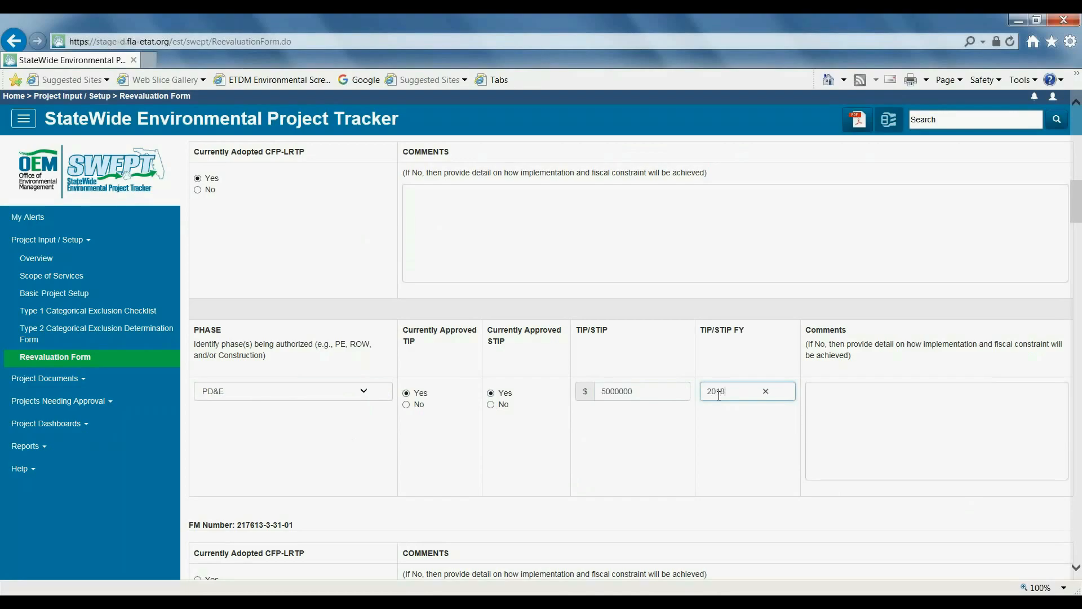
left_click(851, 421)
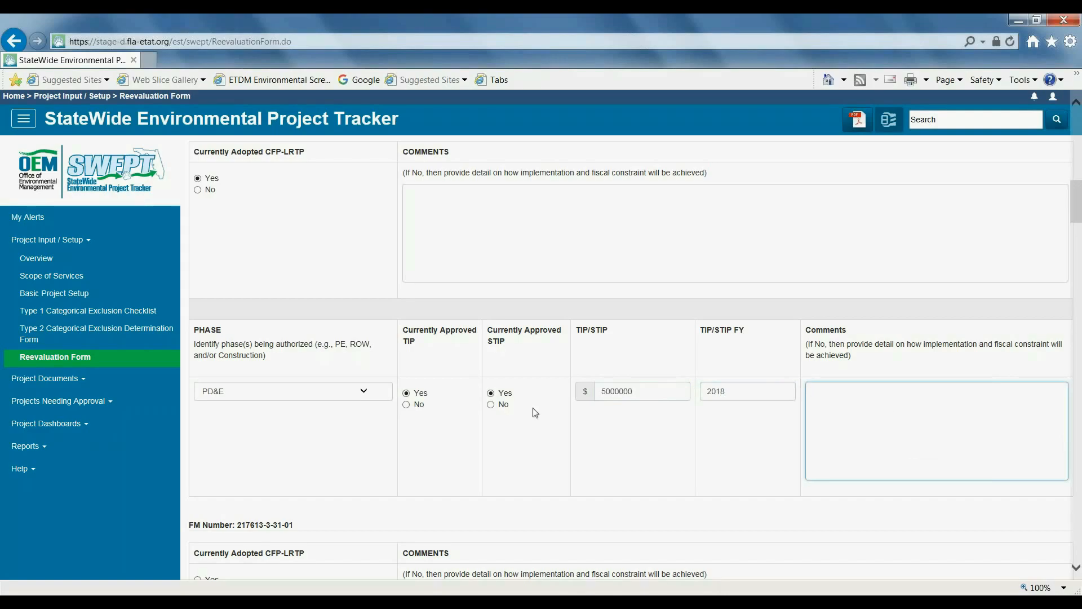
scroll(360, 478, "down", 1)
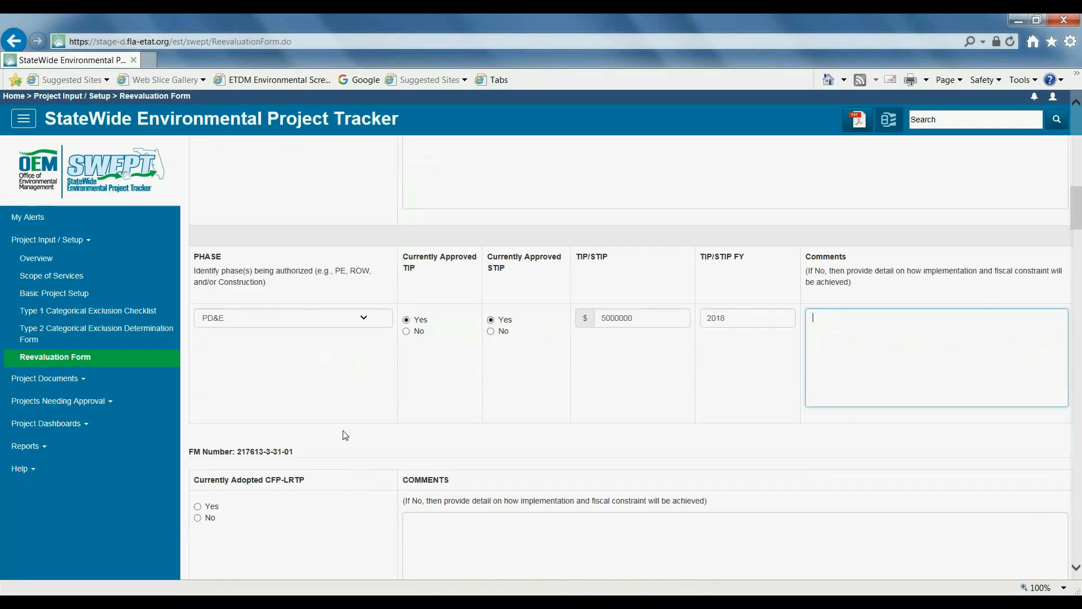
left_click(197, 507)
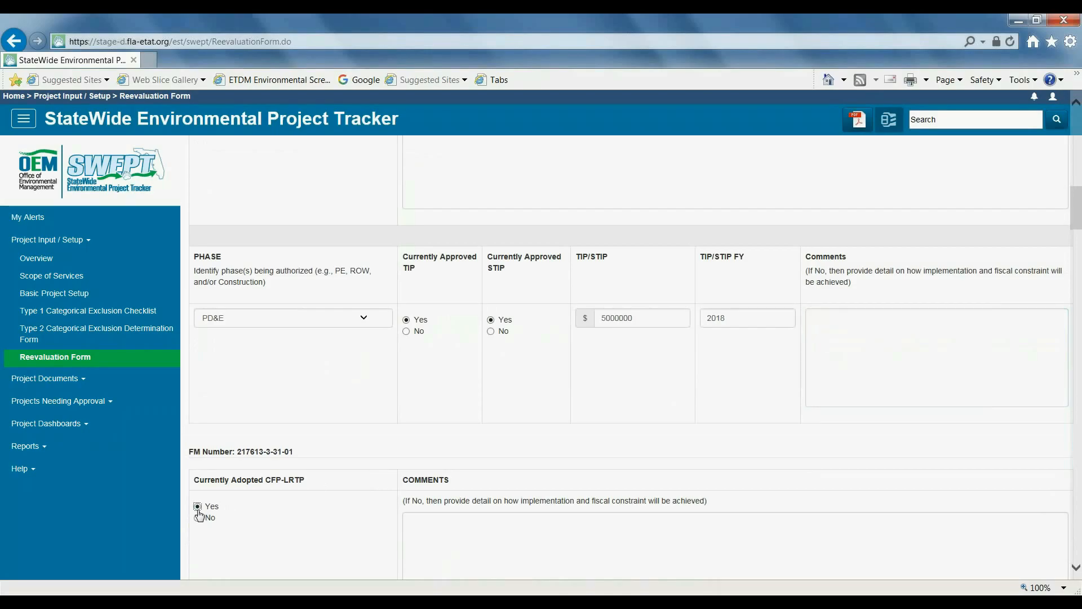
scroll(389, 523, "down", 1)
scroll(391, 523, "down", 7)
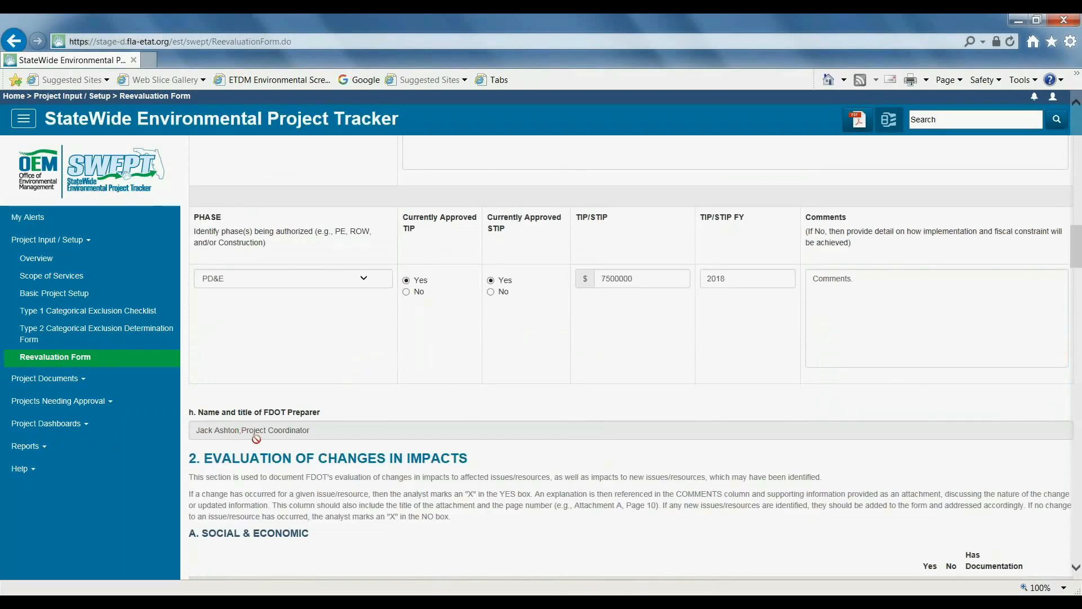
Answer Yes for the Social issue under Social & Economic and enter the comment "Comments on Social issue impacts for this project."
scroll(598, 461, "down", 3)
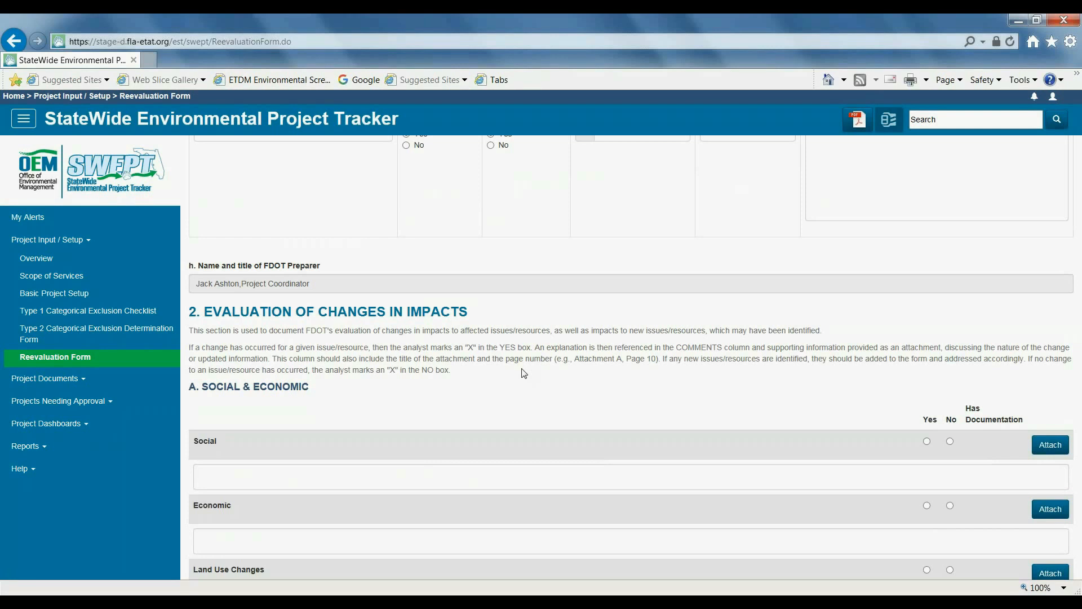
left_click(927, 442)
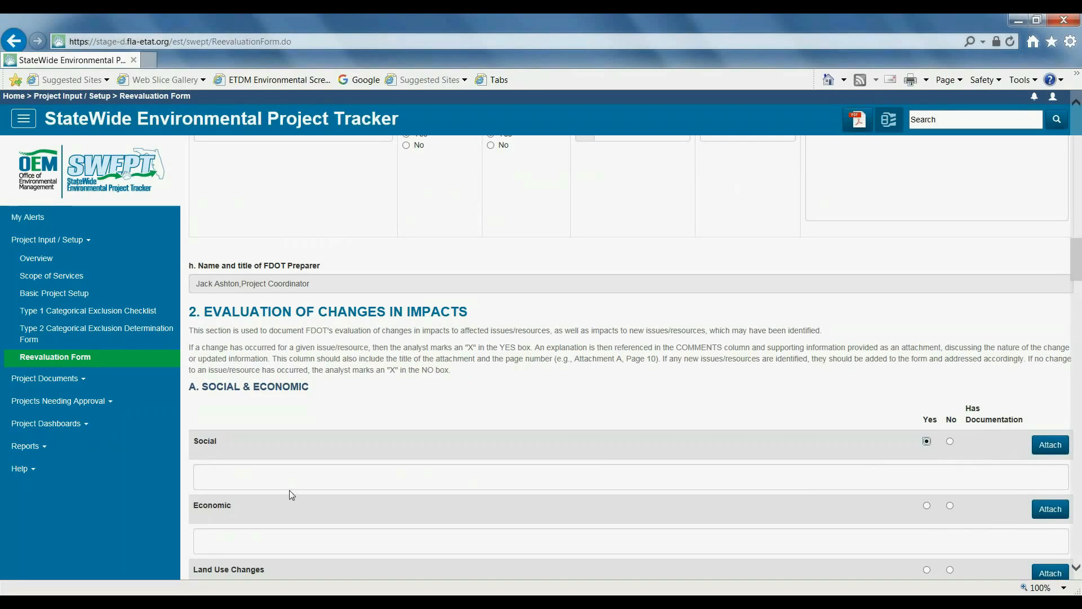
left_click(266, 474)
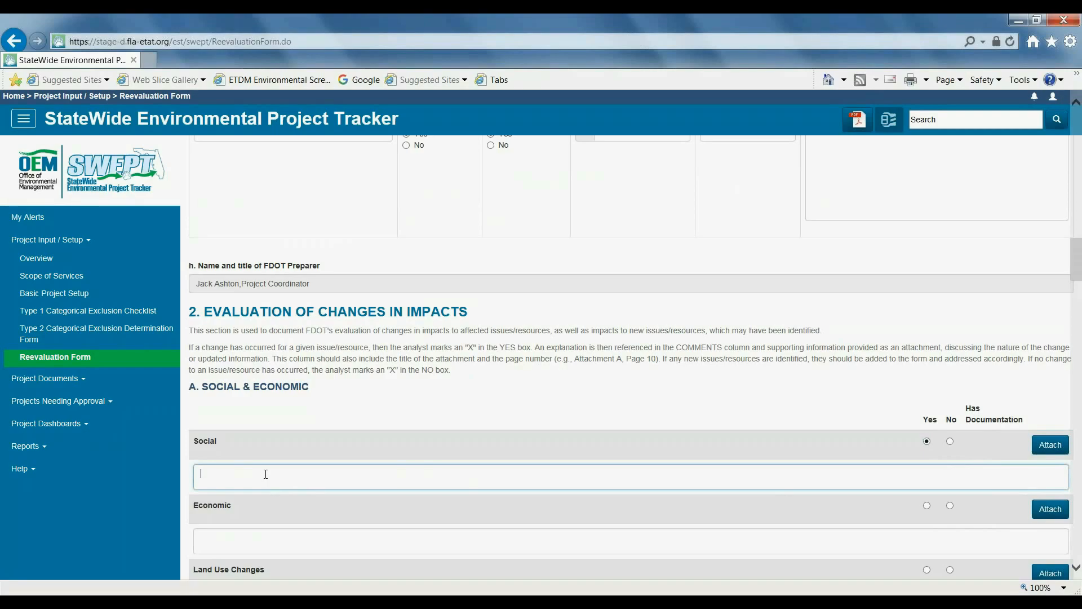
type("Comments on Social issue impacts for this project.")
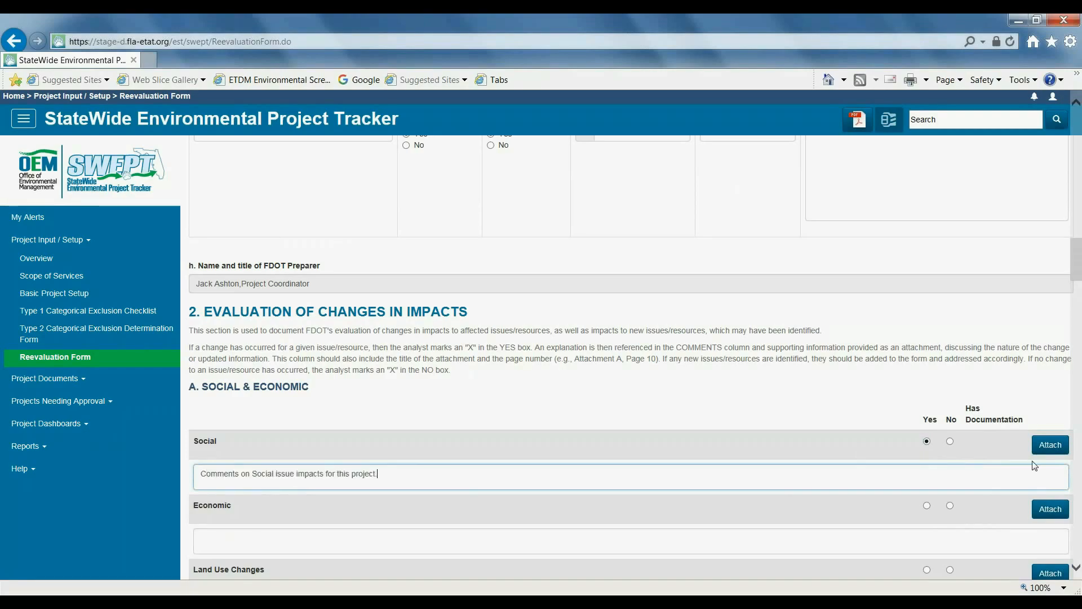
Choose Reevaluation Supporting Documentation .pdf as the Social issue's attachment and describe it as "Reevaluation Supporting Documentation more descriptive"
left_click(1048, 446)
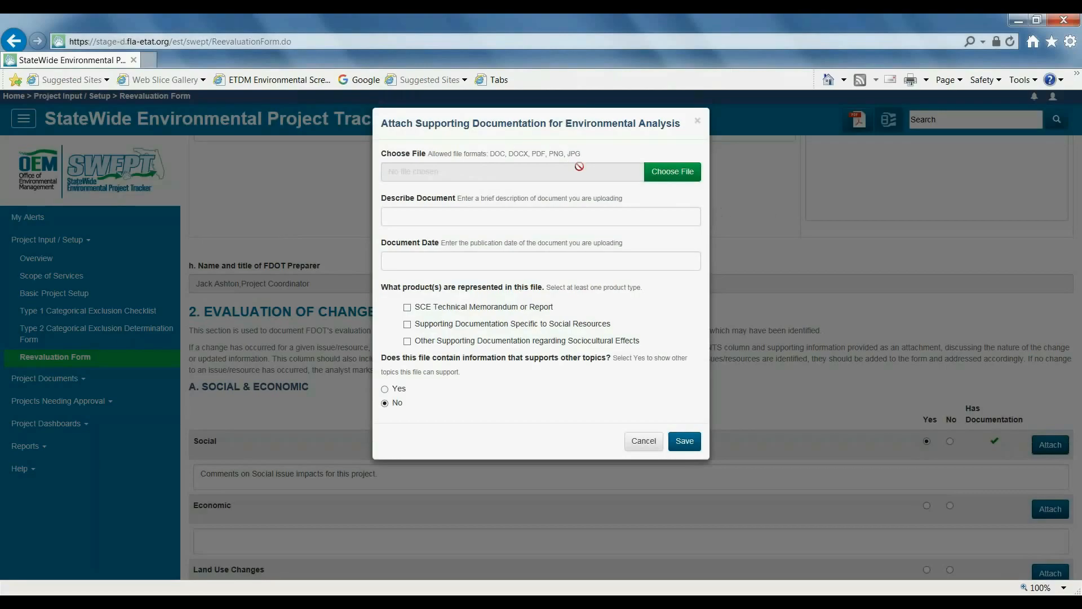
left_click(671, 173)
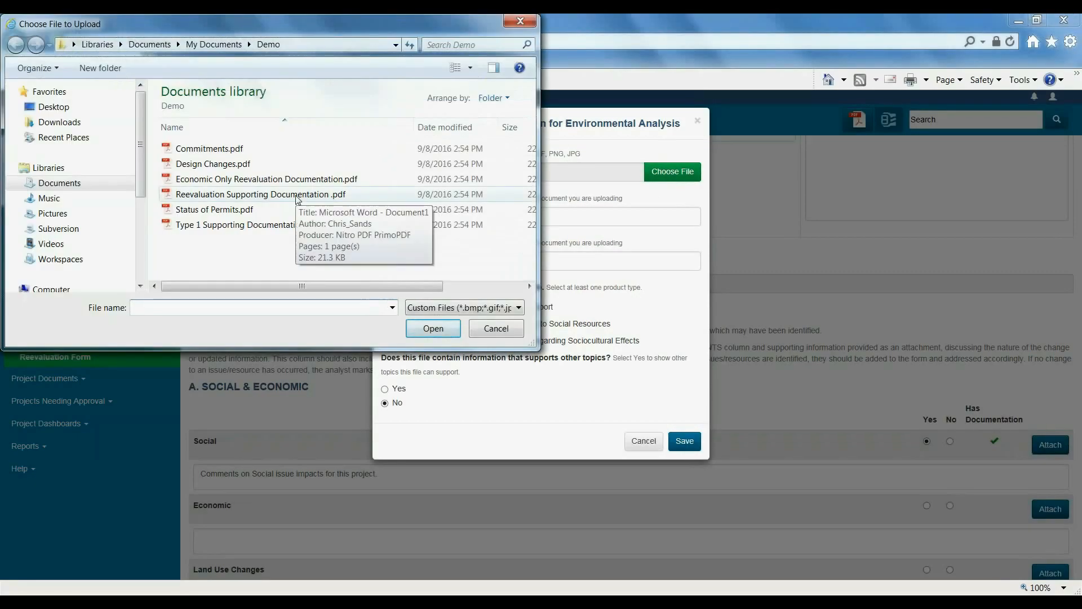
left_click(297, 195)
left_click(434, 328)
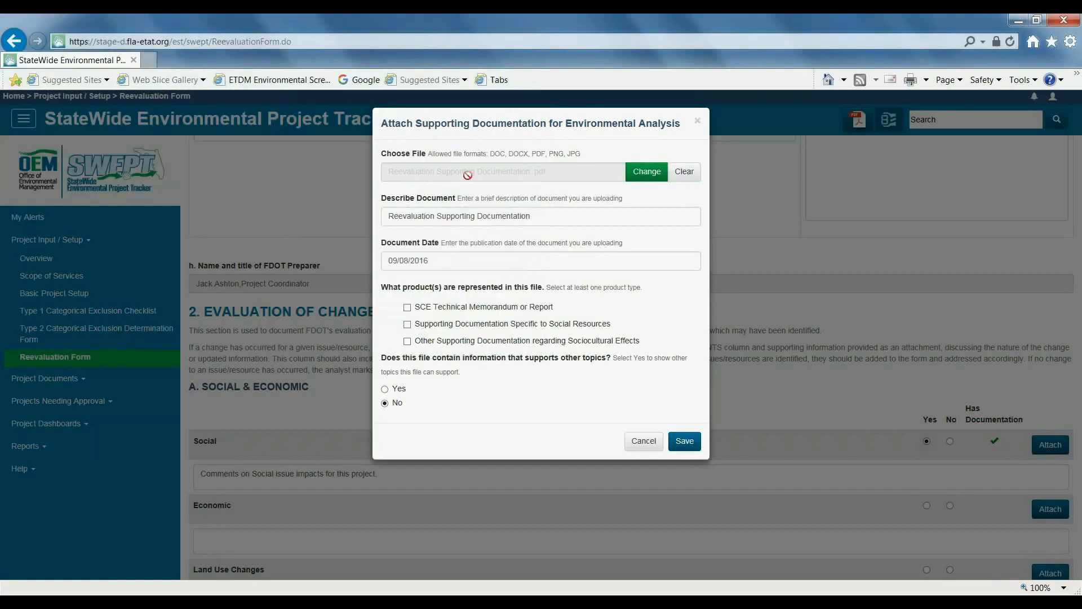
left_click(545, 217)
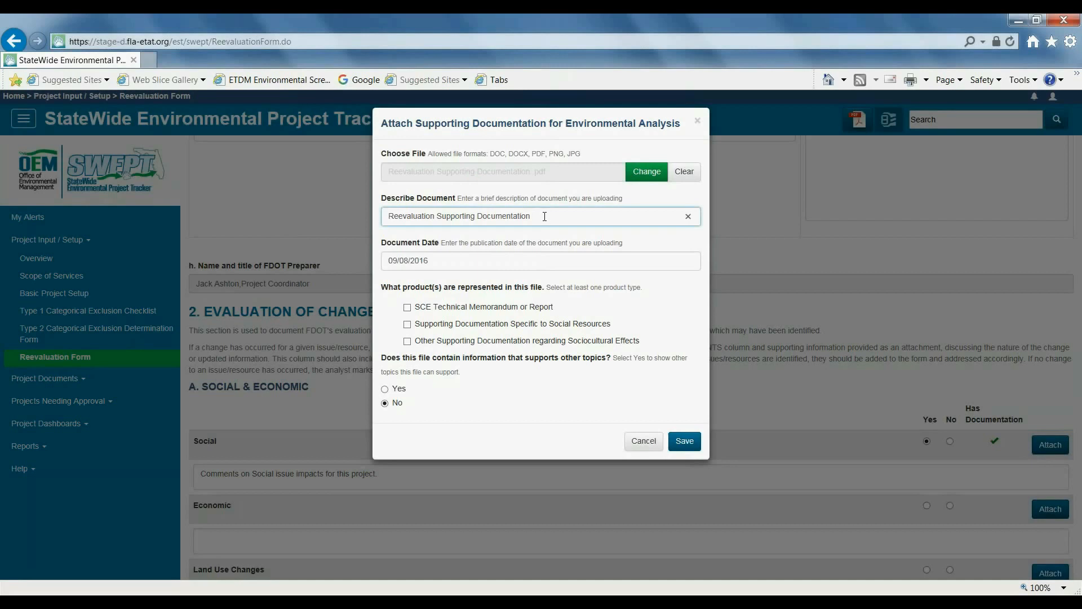
type("more descriptive")
left_click(507, 259)
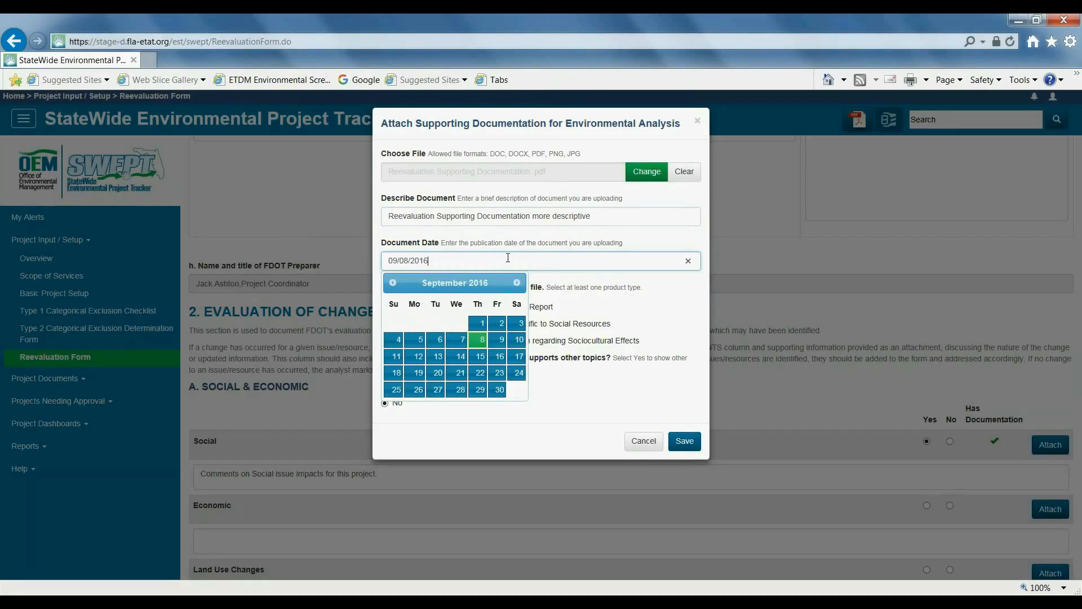
left_click(632, 282)
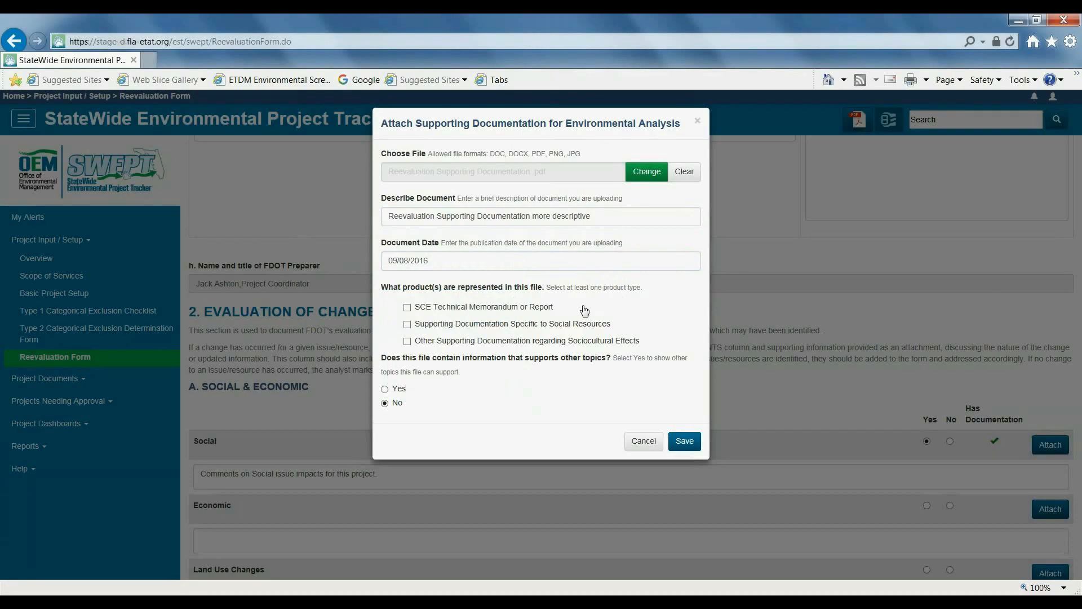
Mark all three product types as represented in the file and answer Yes to it supporting other topics
left_click(407, 307)
left_click(407, 324)
left_click(407, 341)
left_click(385, 389)
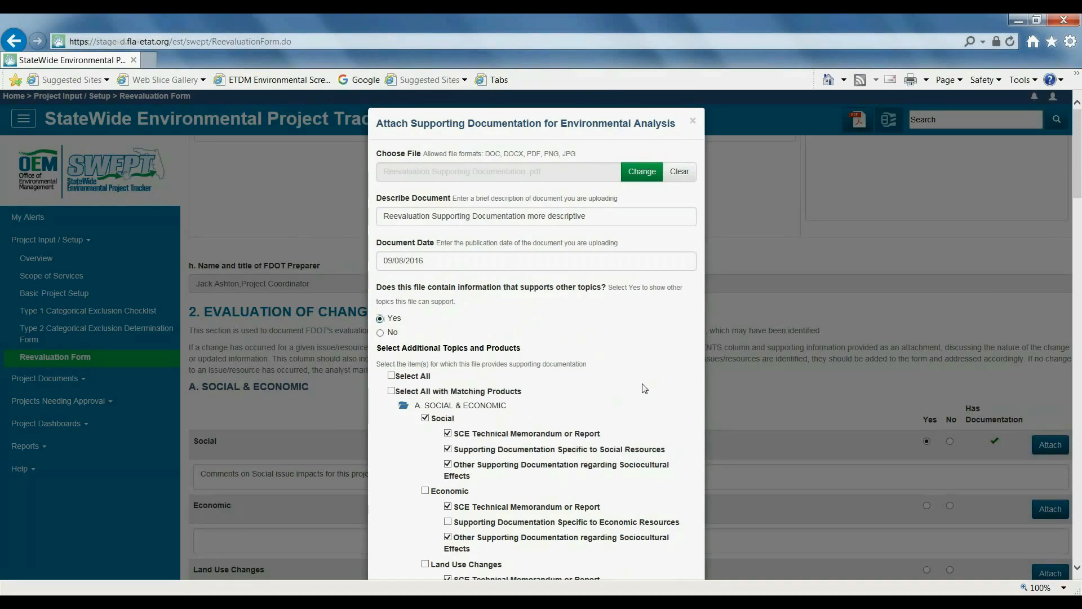
Try the Select All and Select All with Matching Products options for the file's additional topics
left_click(392, 376)
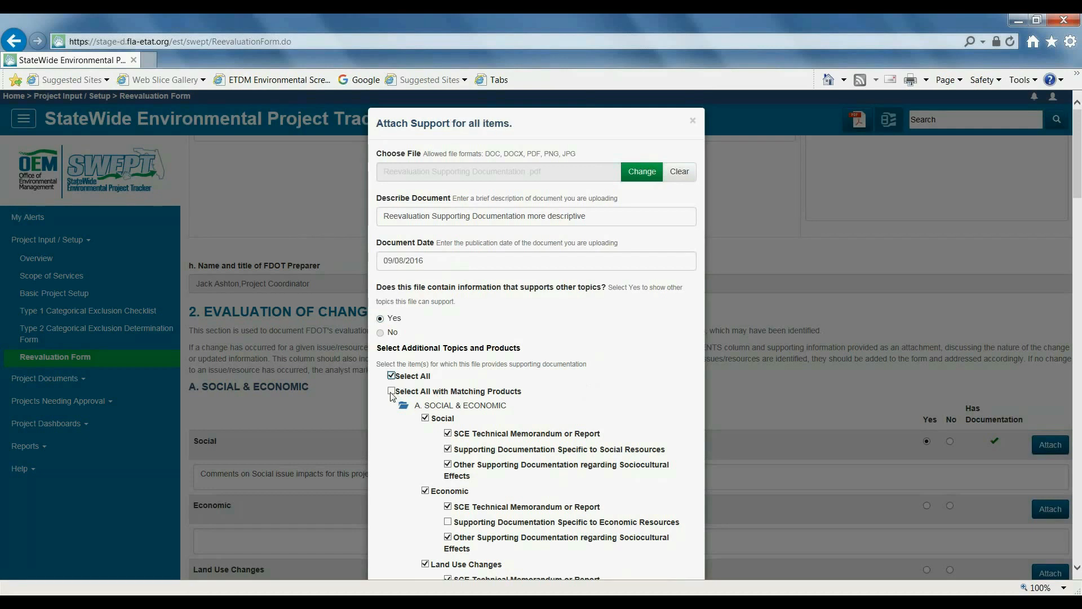
left_click(391, 392)
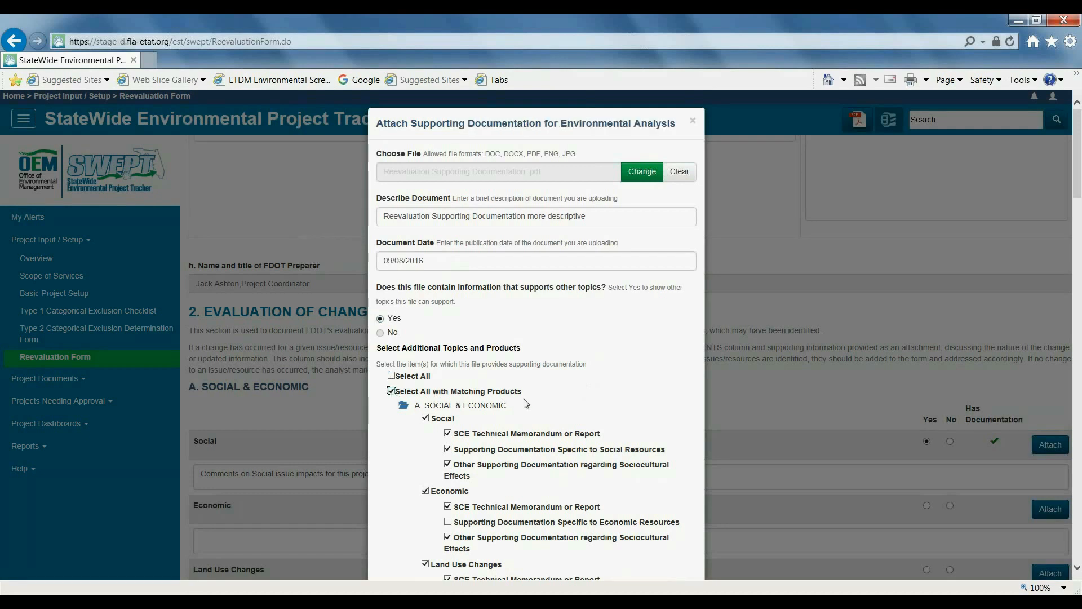
scroll(545, 415, "down", 1)
scroll(545, 416, "down", 3)
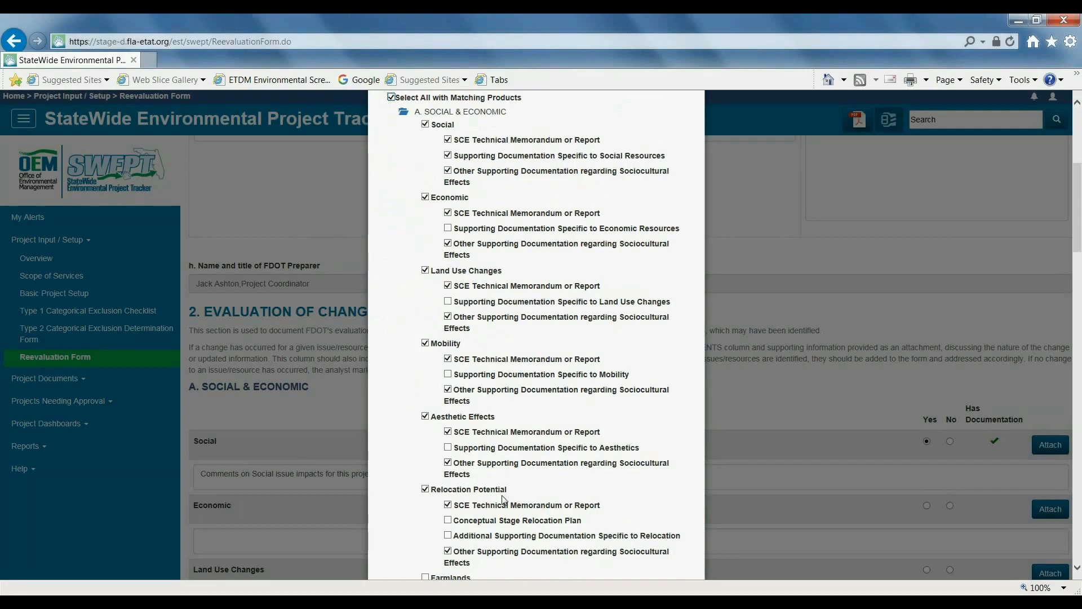
scroll(518, 496, "down", 2)
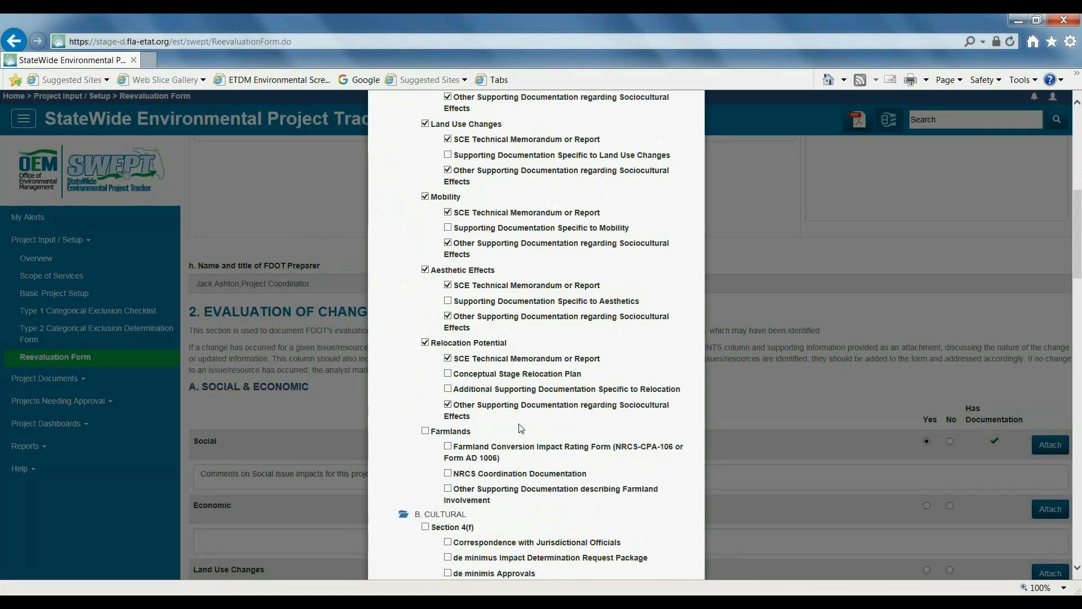
scroll(513, 429, "up", 4)
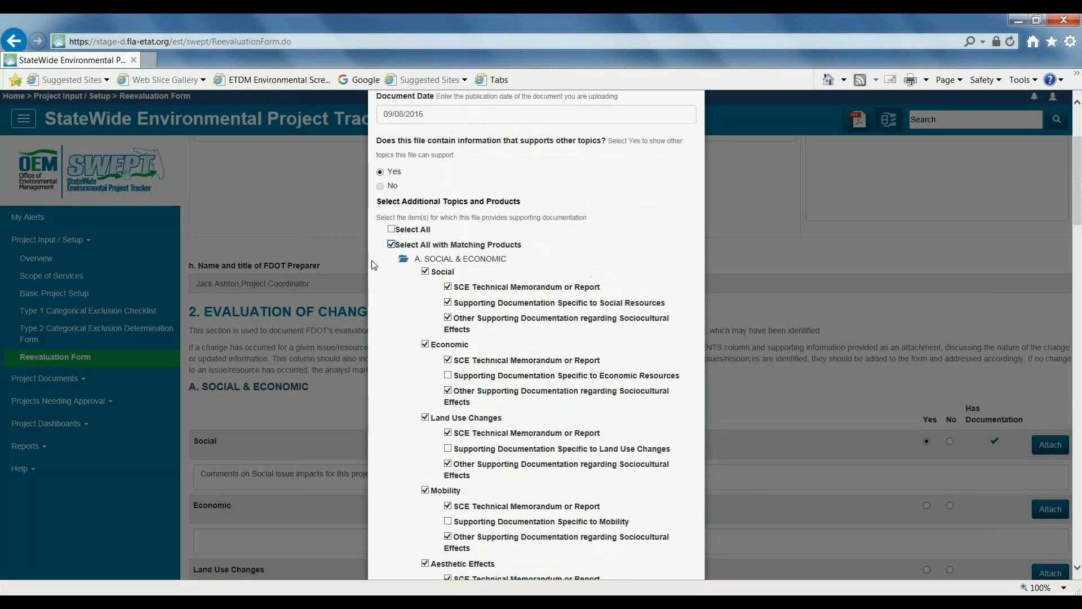
Select all topics except Economic for the supporting file and save the attachment
left_click(392, 229)
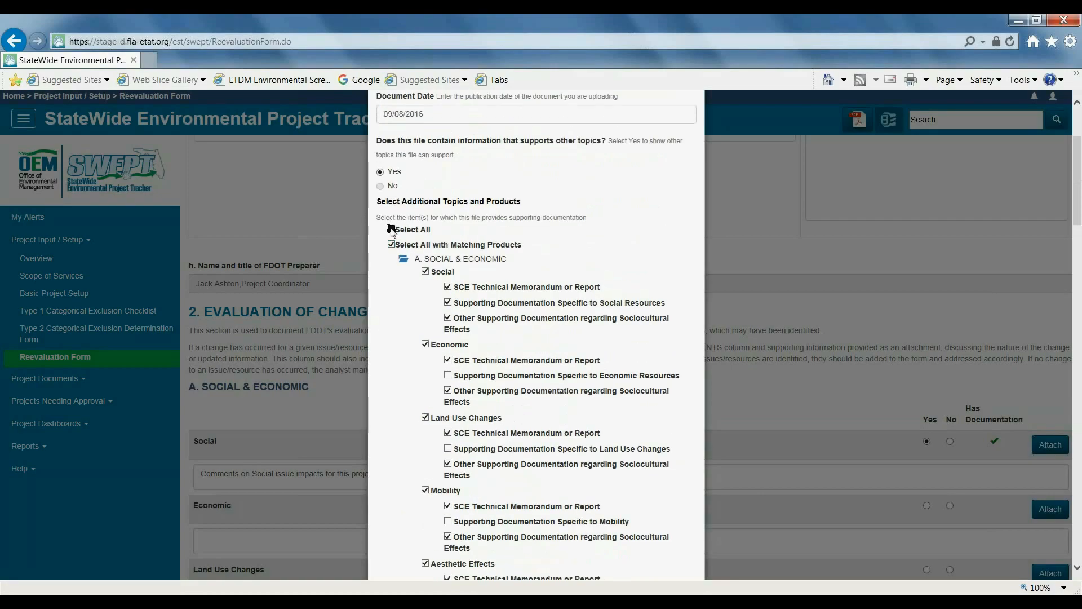
left_click(433, 347)
scroll(468, 366, "down", 20)
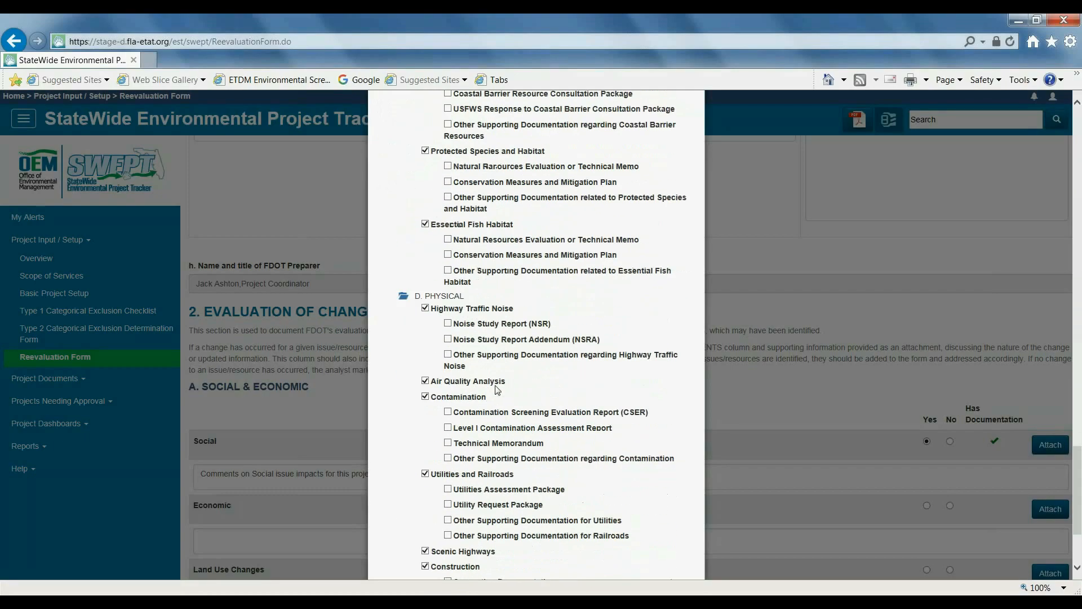
scroll(497, 389, "down", 3)
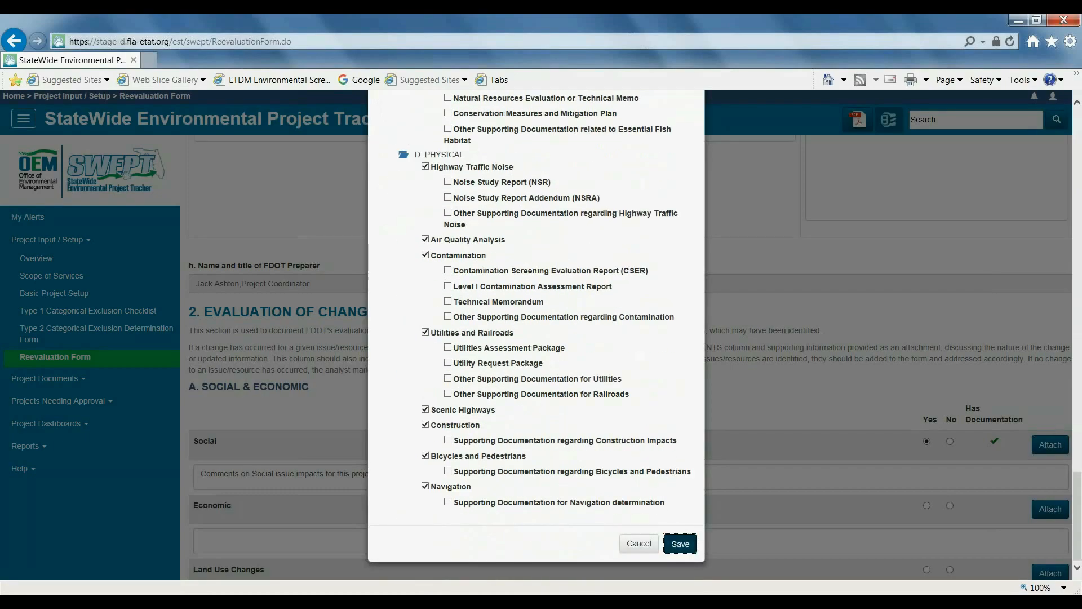
left_click(680, 543)
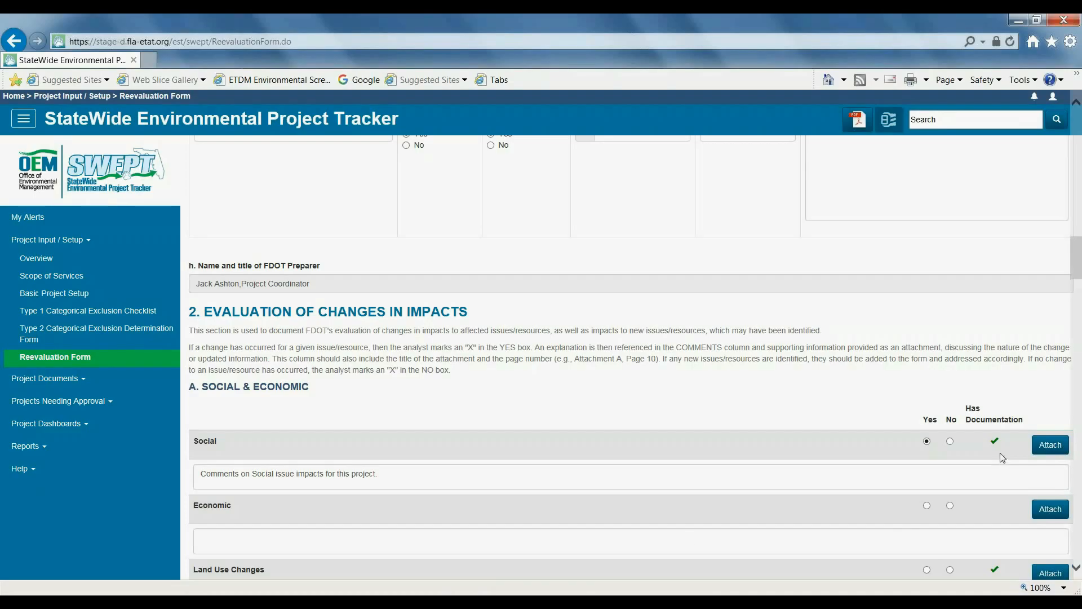
Enter the comment "Economic only comments." for the Economic issue
scroll(1001, 454, "down", 4)
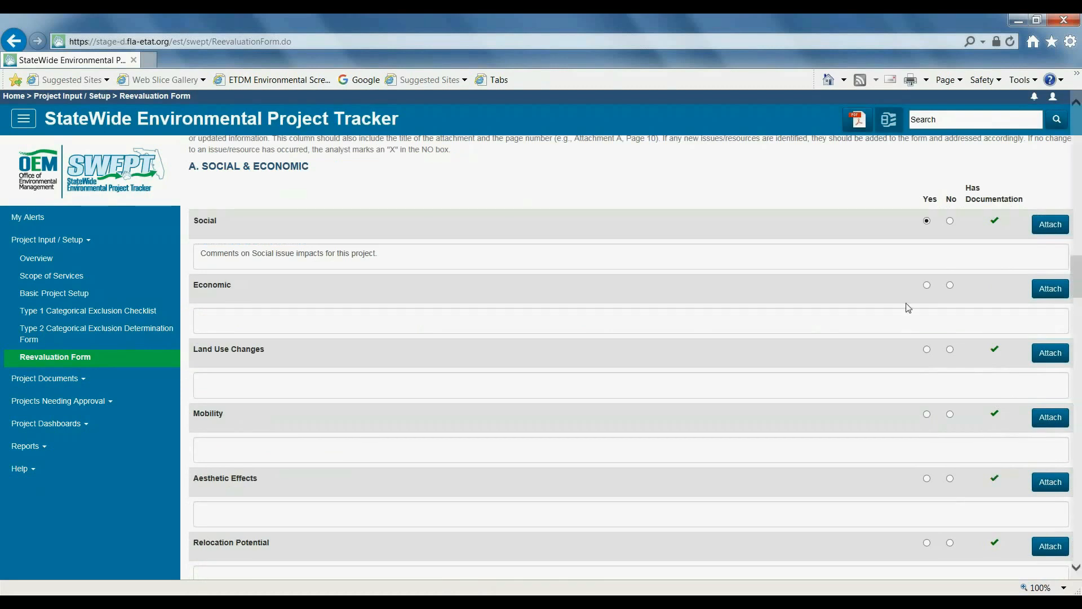
left_click(868, 322)
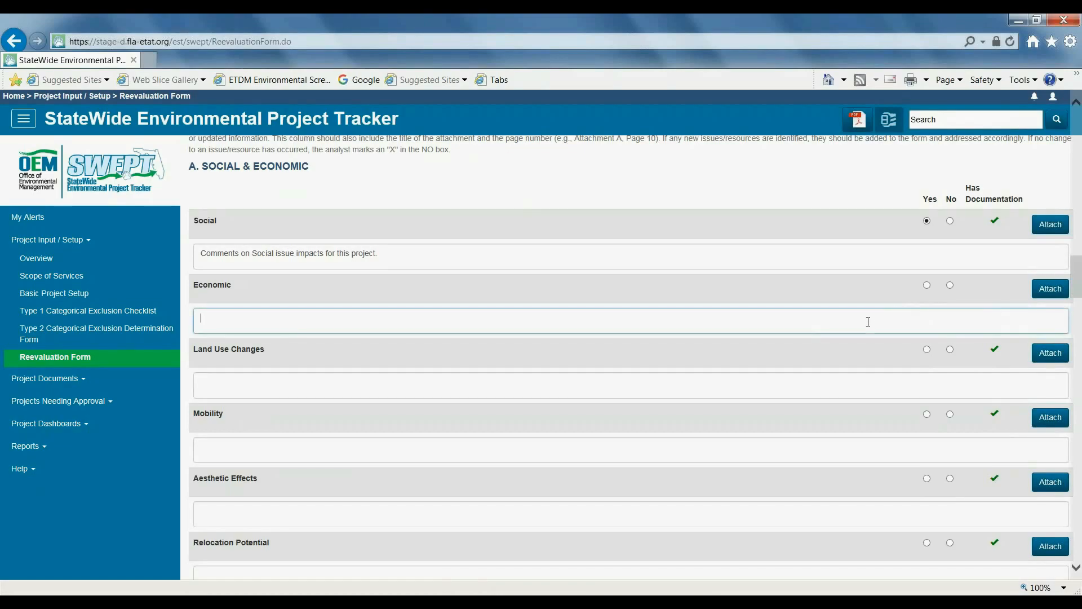
type("Economic only comments.")
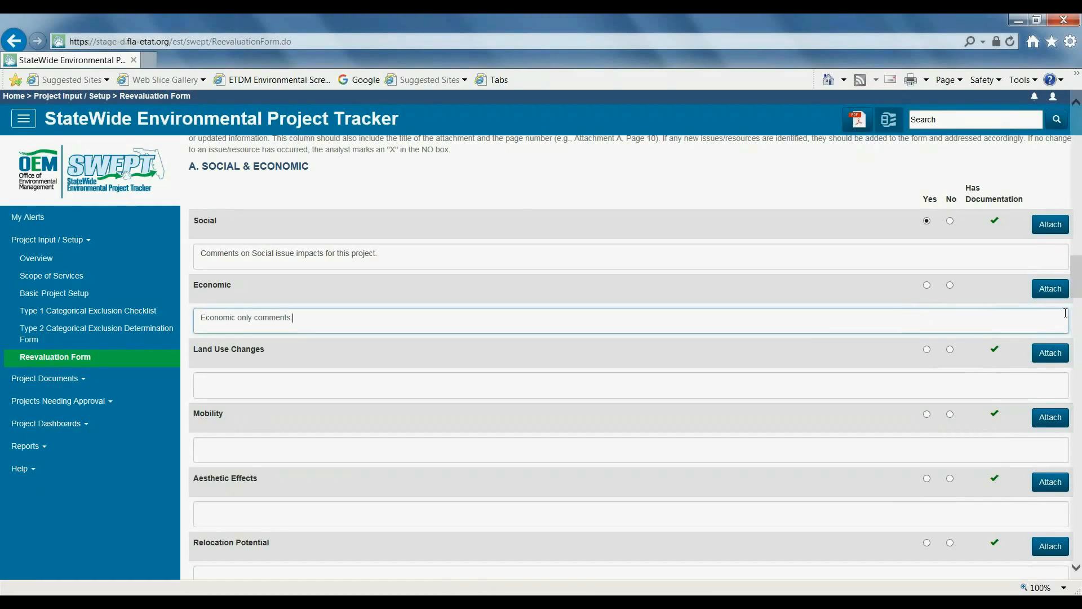
Attach Economic Only Reevaluation Documentation.pdf to the Economic issue with all three product types marked, and save it
left_click(1050, 289)
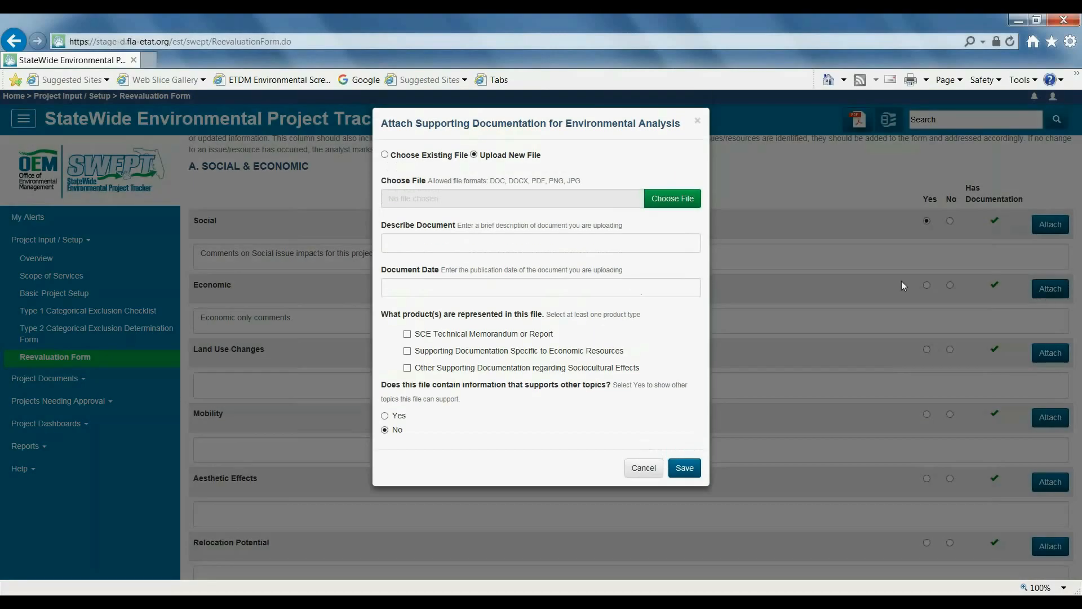
left_click(680, 198)
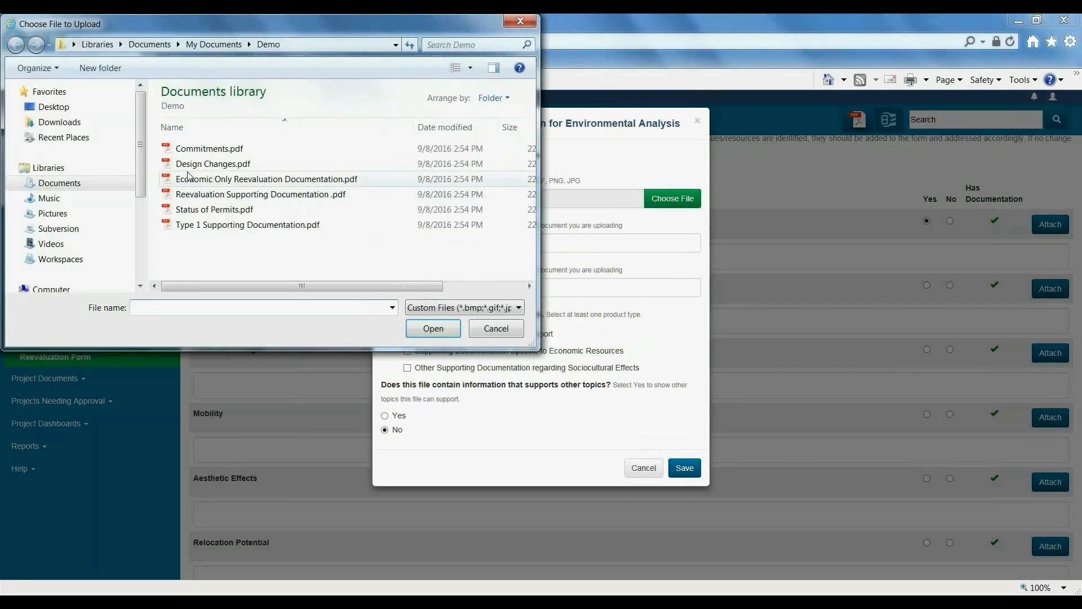
left_click(210, 179)
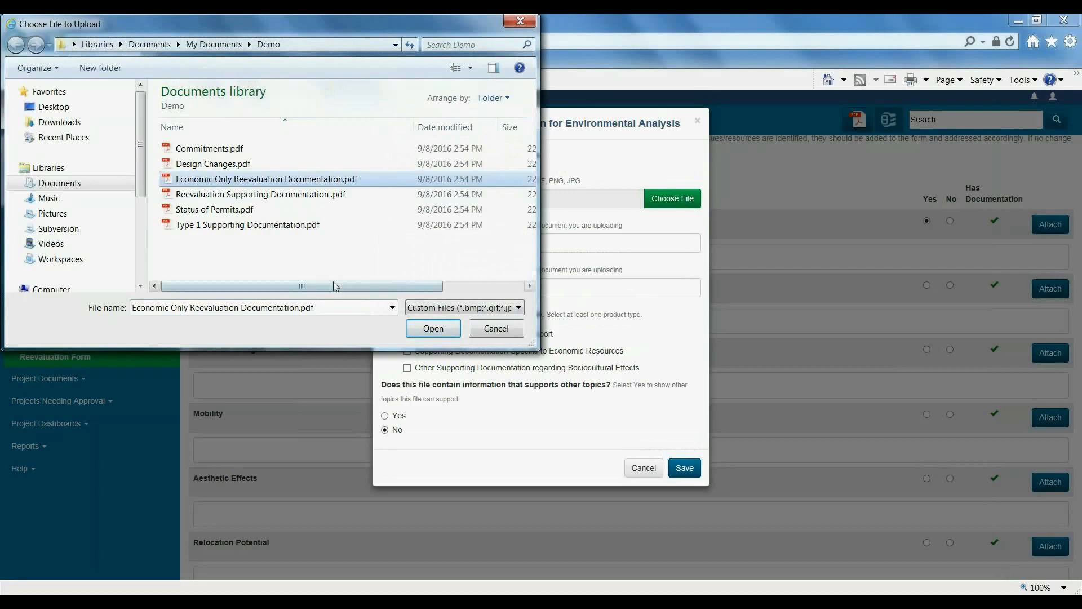
left_click(416, 330)
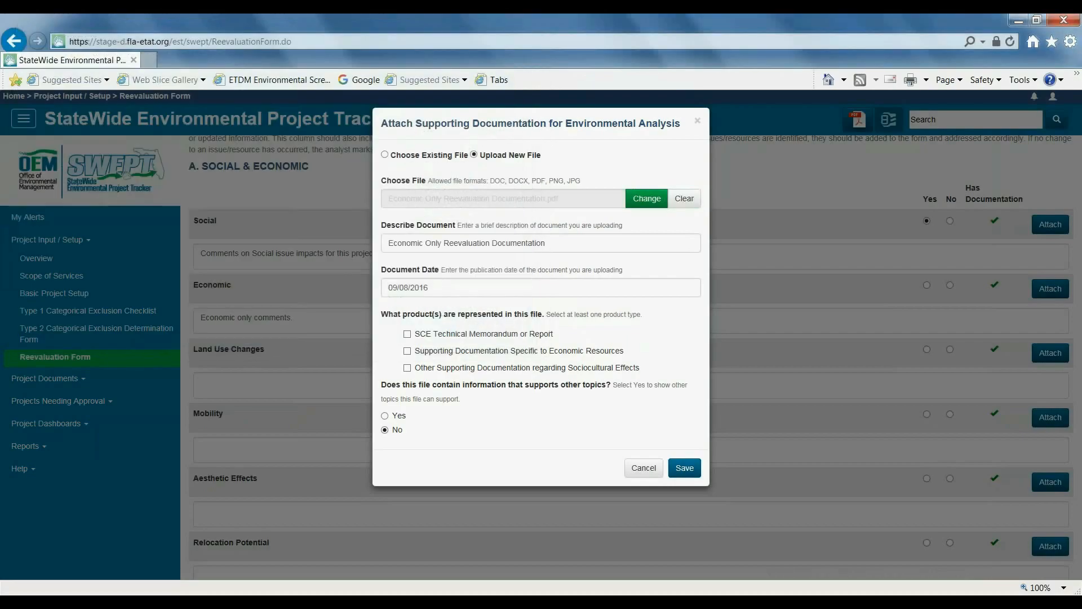
left_click(407, 335)
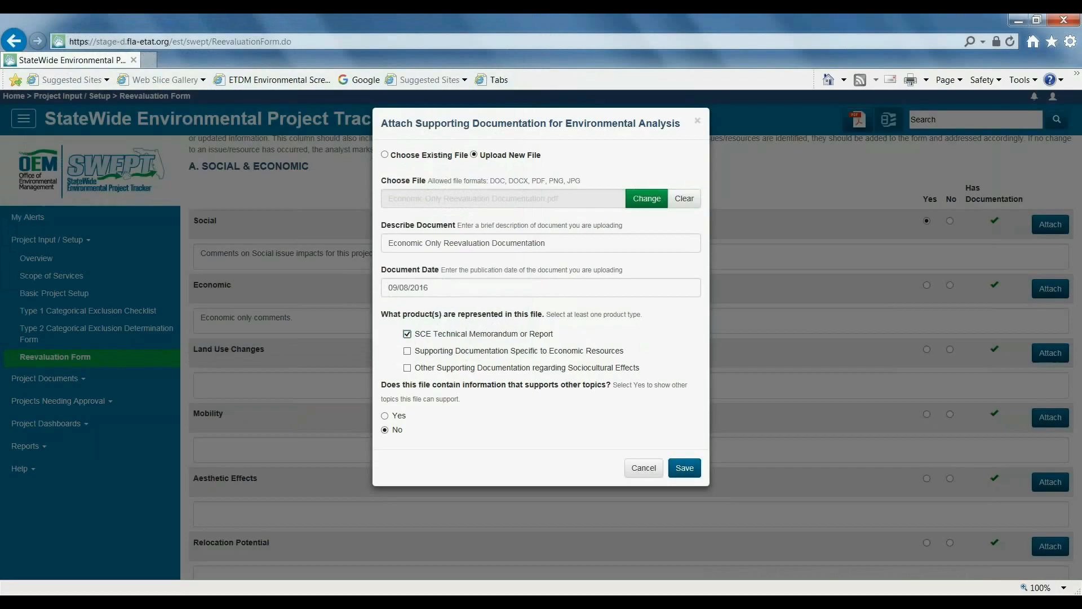
left_click(407, 350)
left_click(407, 366)
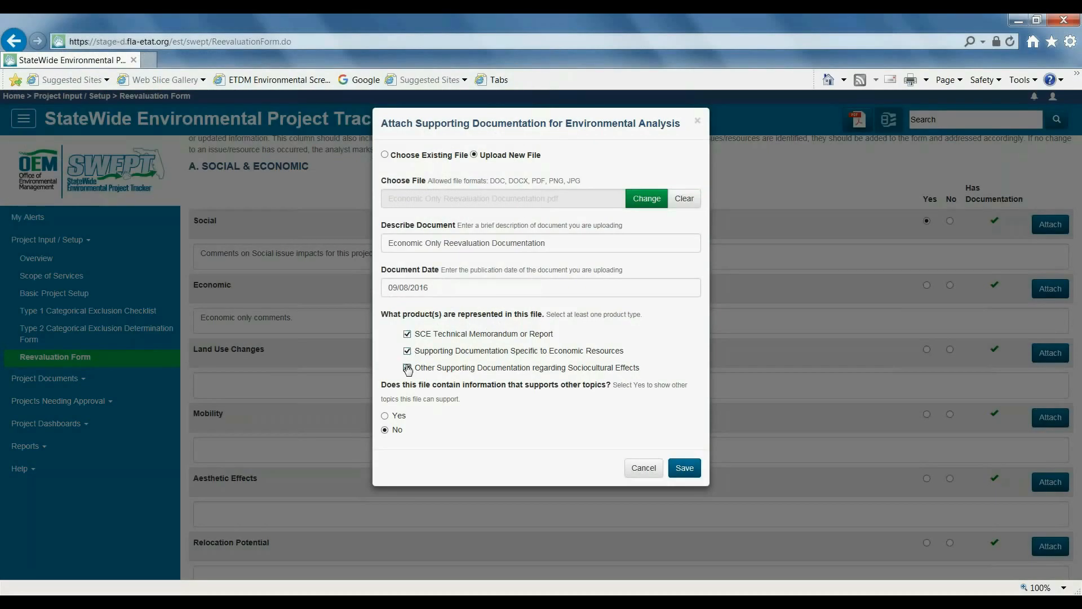
left_click(675, 469)
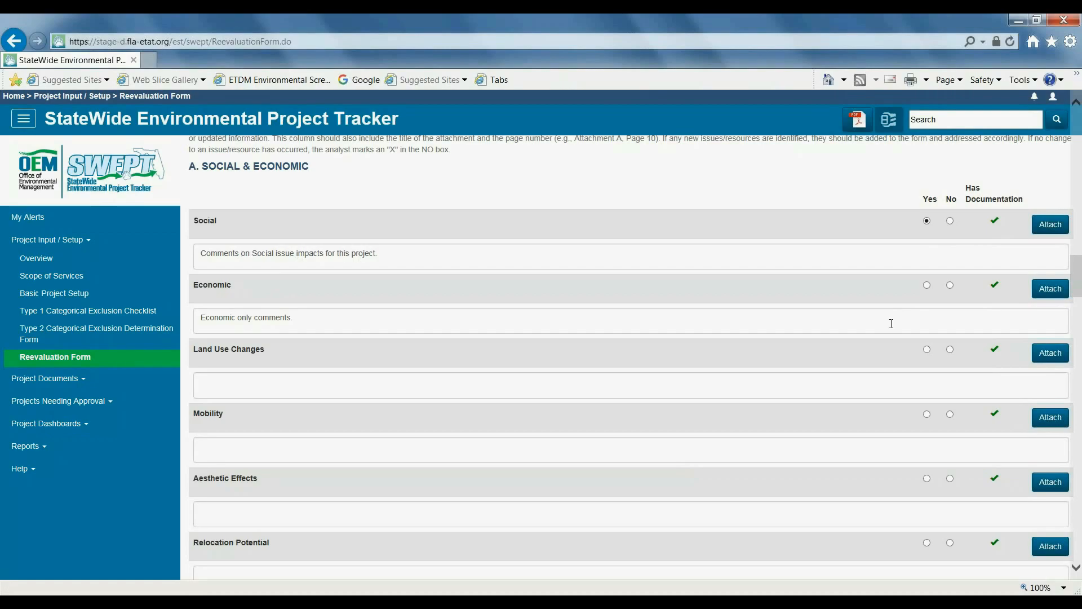
Attach Design Changes.pdf as the documentation for Evaluation of Major Design Changes and Revised Design Criteria, and save it
scroll(933, 286, "down", 15)
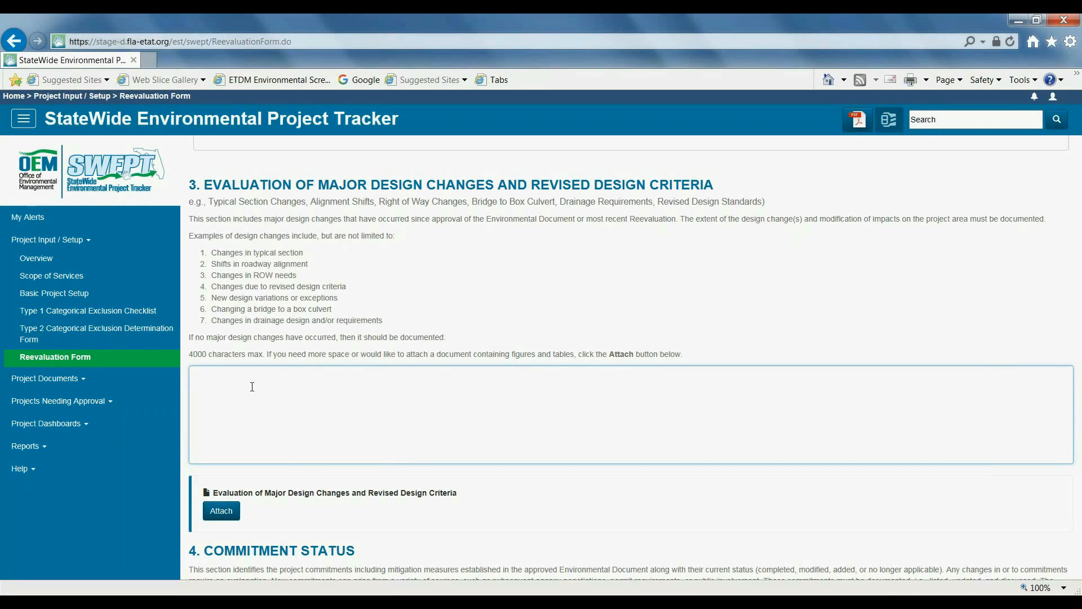
left_click(221, 511)
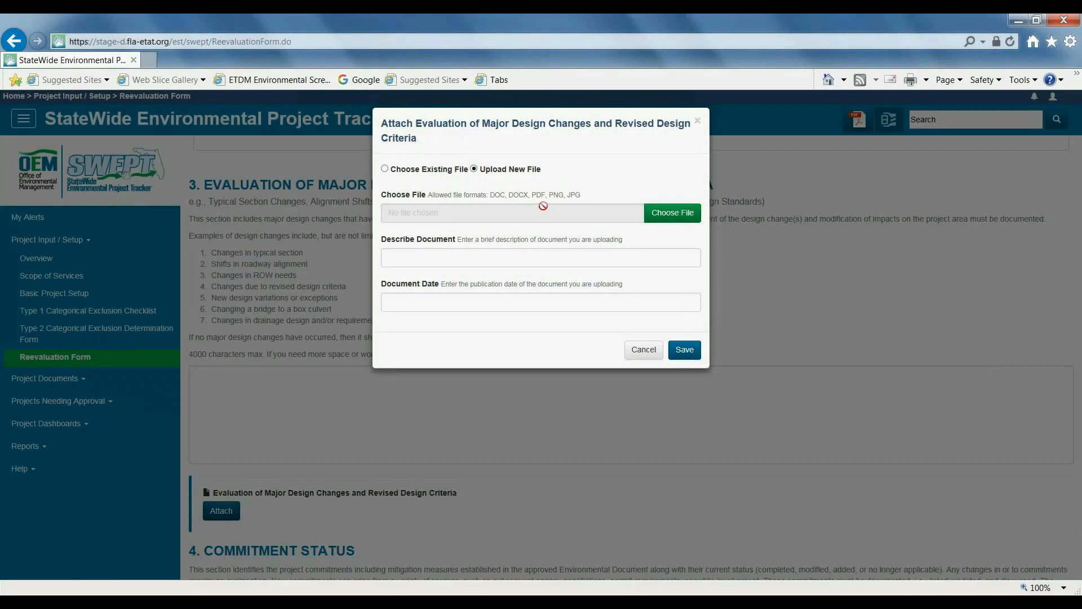
left_click(684, 213)
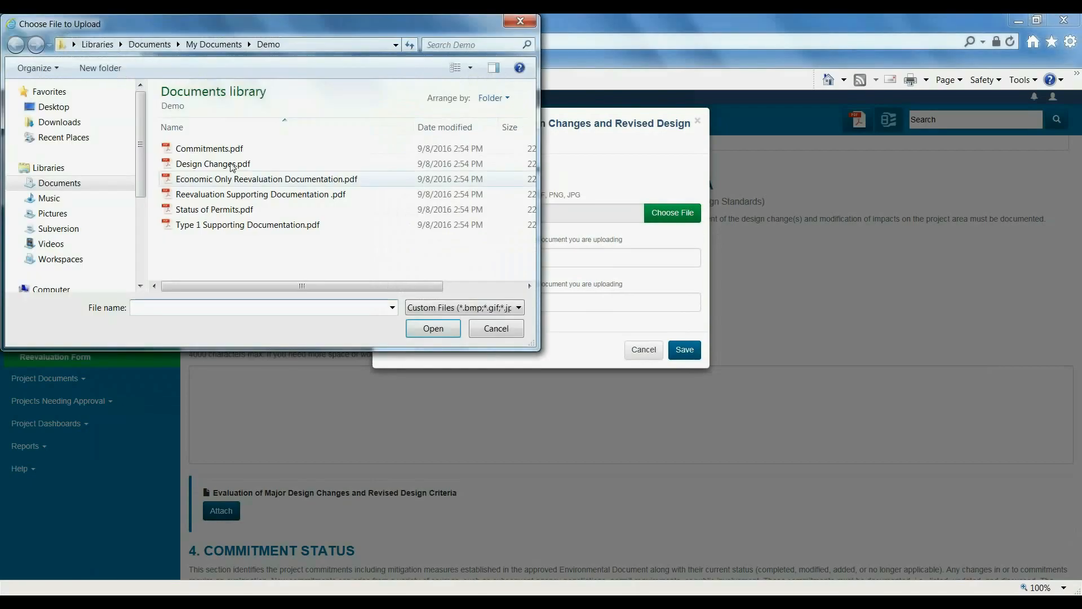
left_click(214, 164)
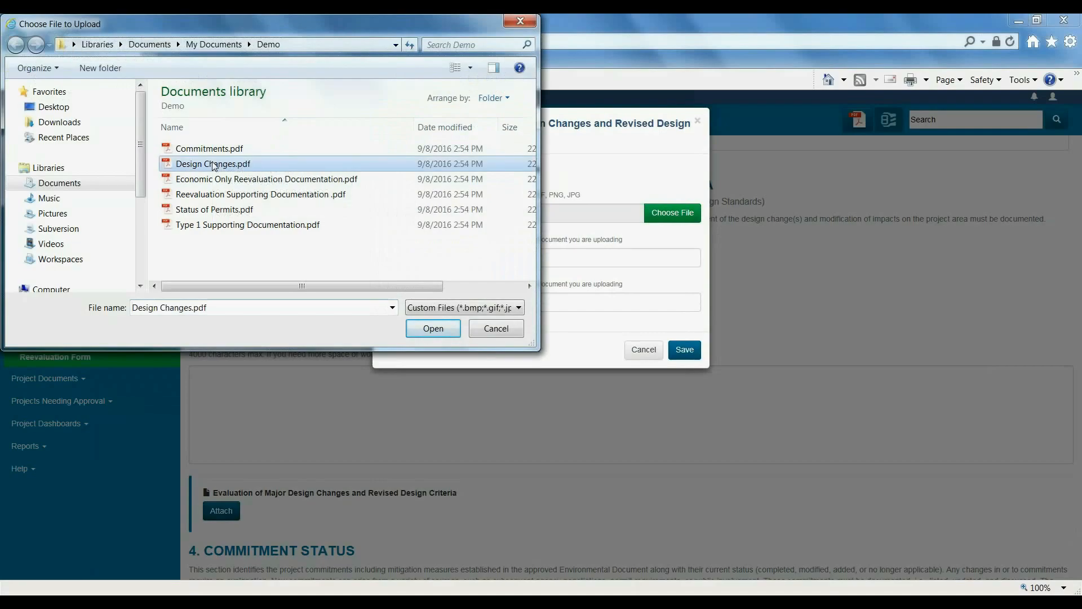
left_click(429, 329)
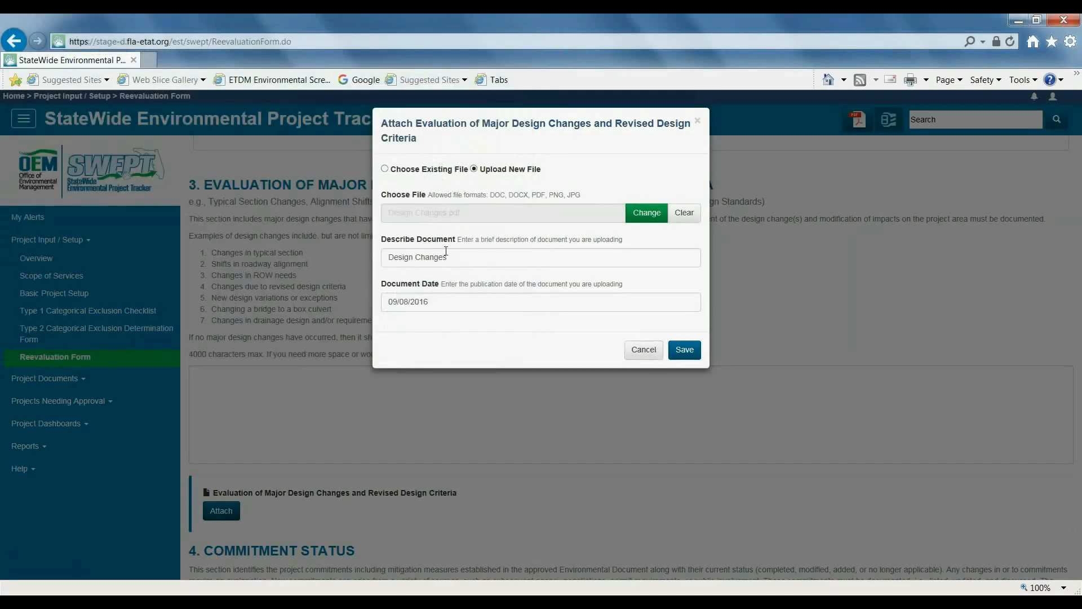
left_click(475, 250)
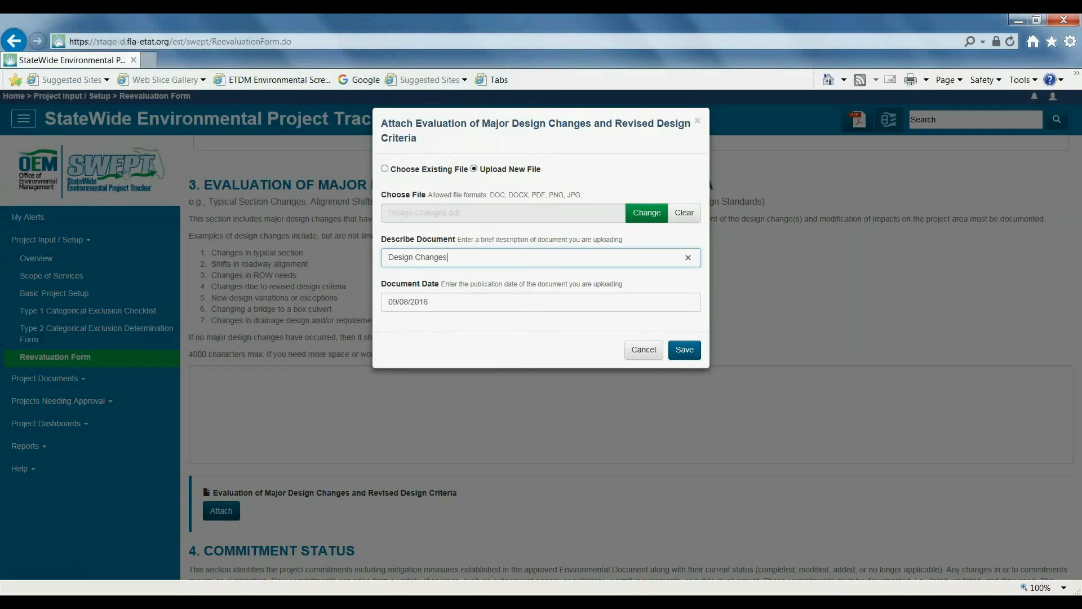
left_click(691, 350)
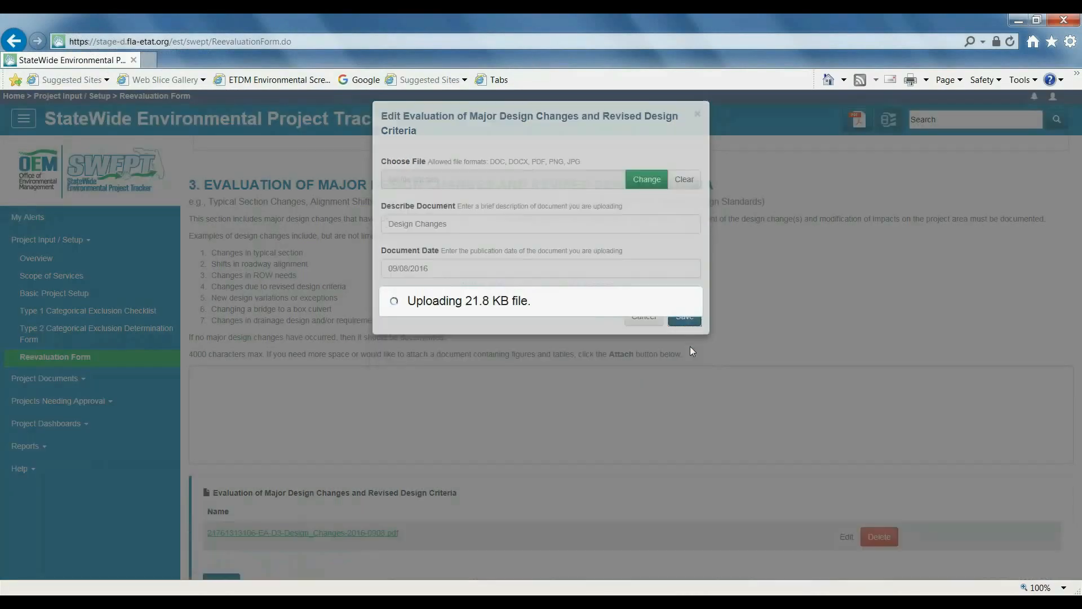
Attach Commitments.pdf as the Commitment Status Documentation in section 4 and save it
scroll(690, 347, "down", 3)
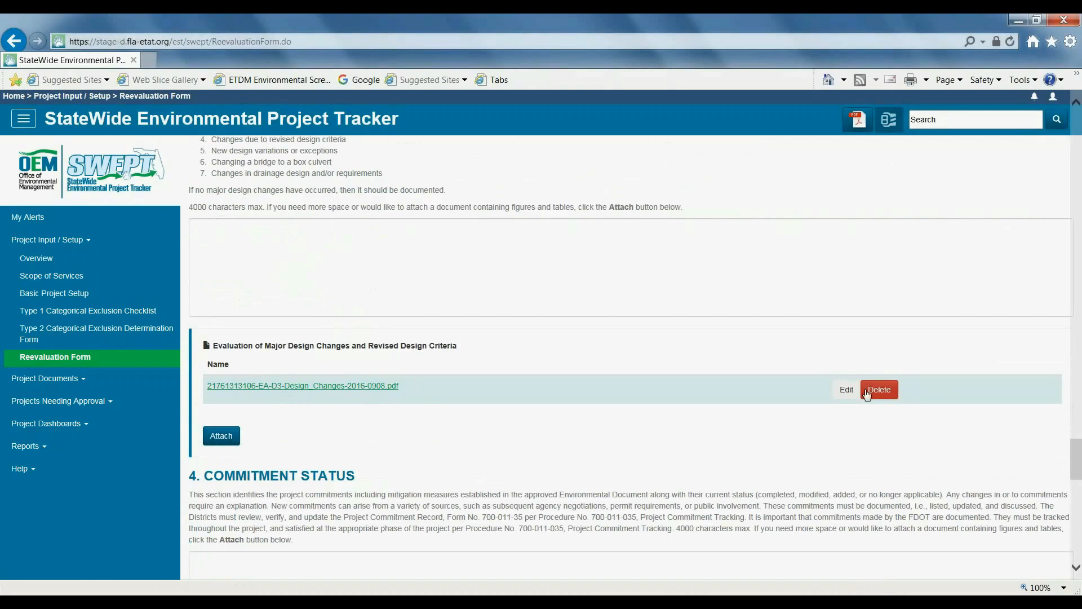
scroll(269, 424, "down", 1)
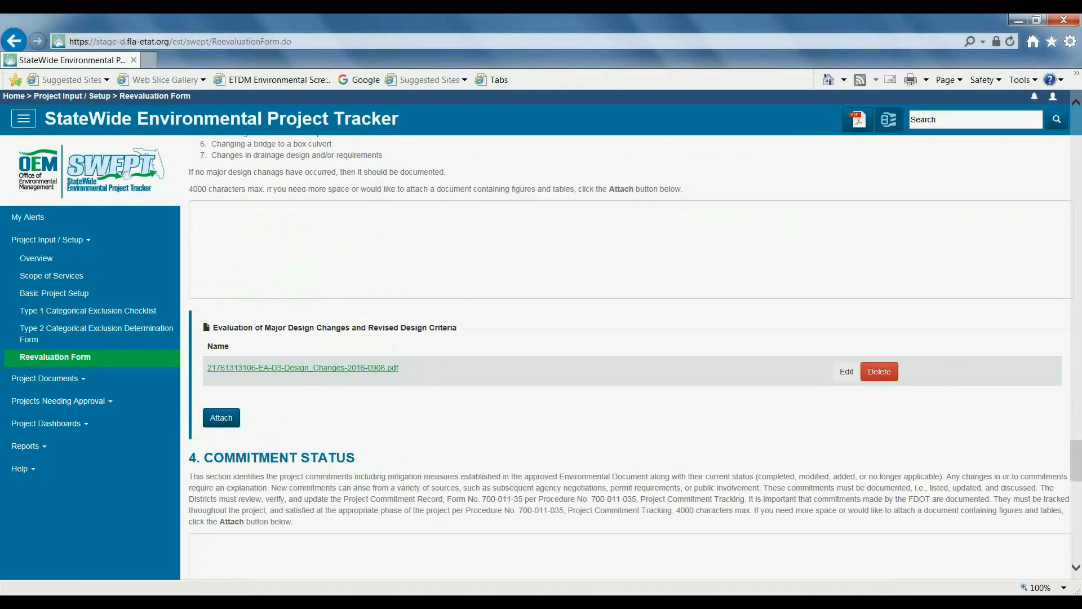
scroll(375, 280, "down", 3)
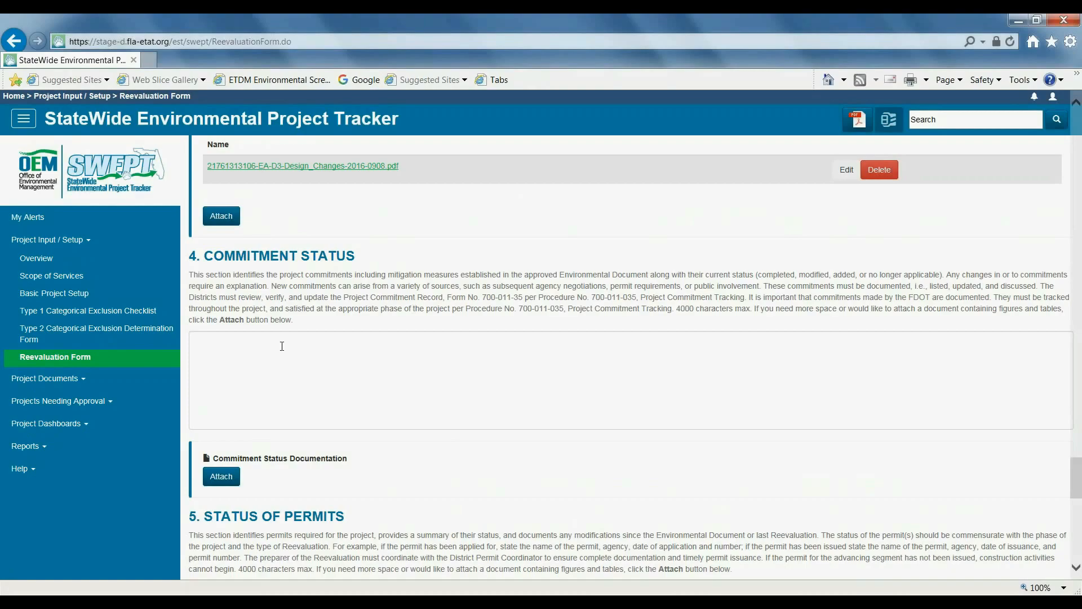
left_click(260, 375)
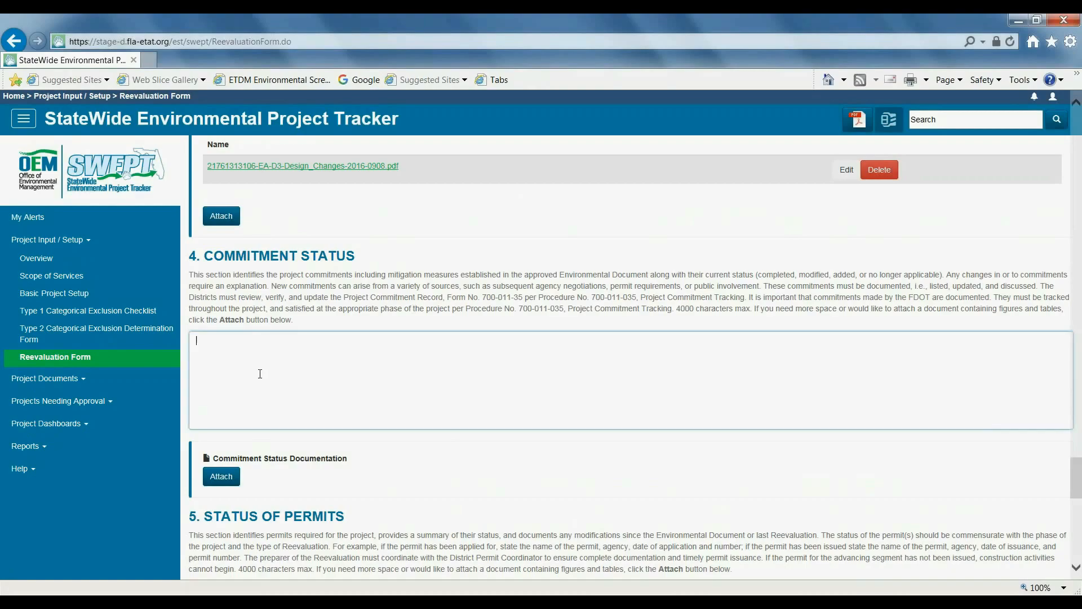
left_click(221, 477)
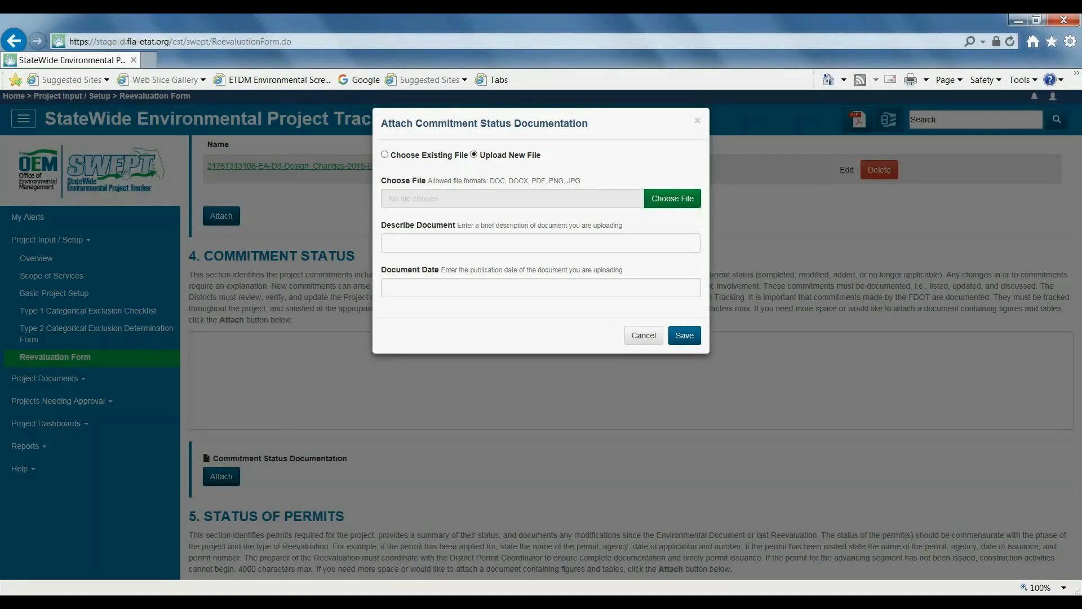
left_click(661, 204)
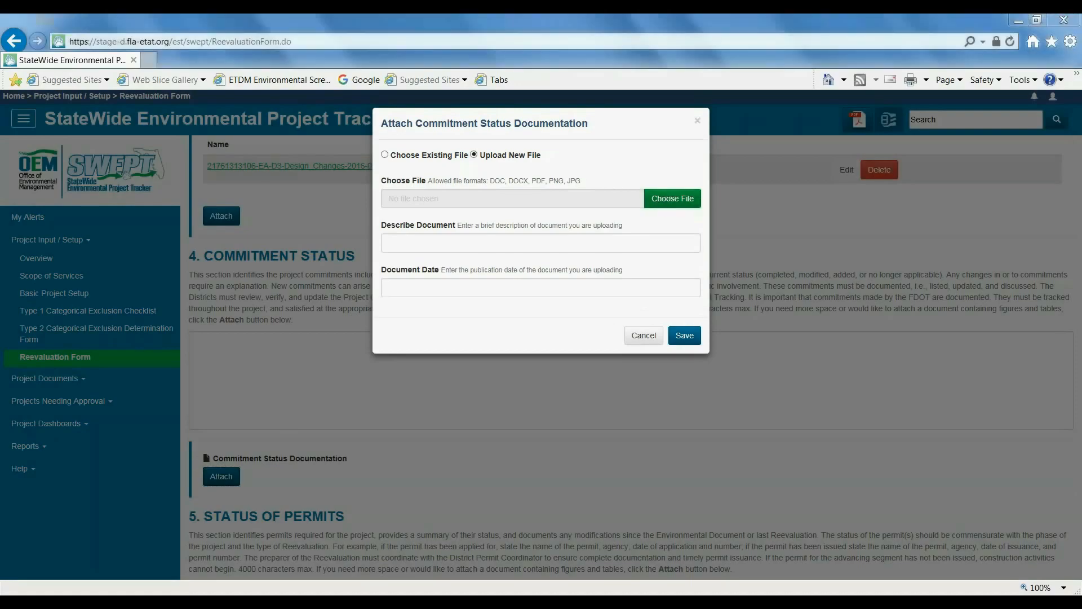
left_click(206, 149)
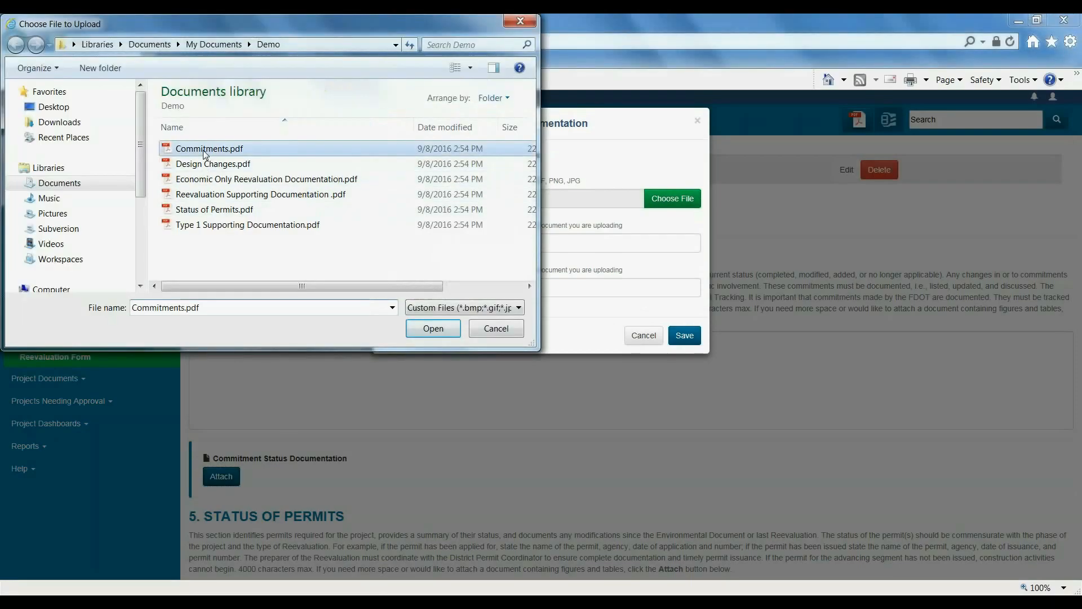
left_click(432, 329)
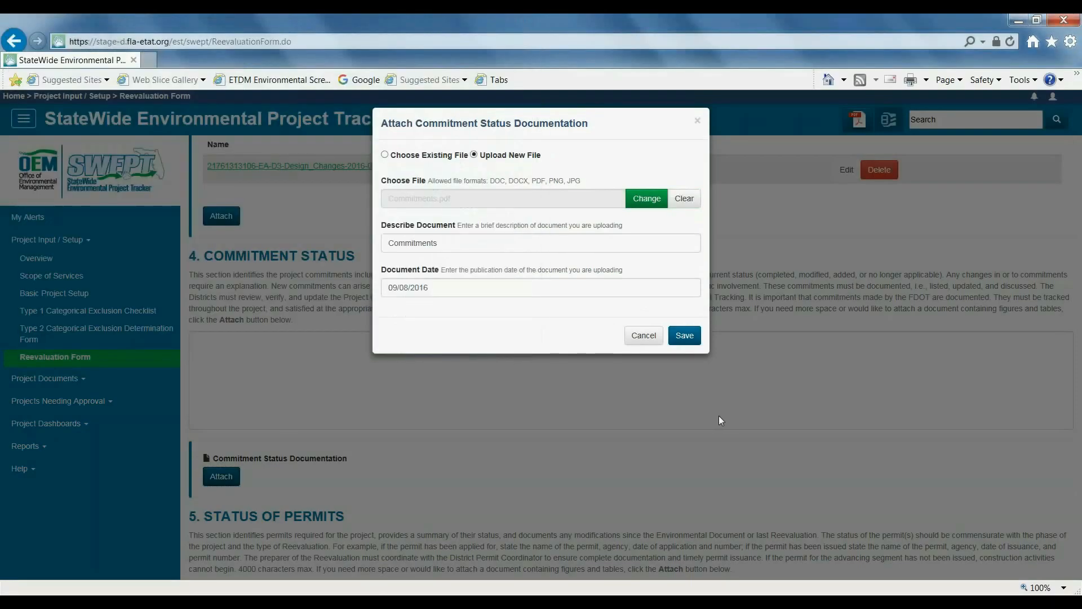
left_click(682, 335)
Check the no-changes statement in the Conclusion and complete OEM Concurrence with signature required Yes and consultation date 01/10/2017
scroll(682, 334, "down", 5)
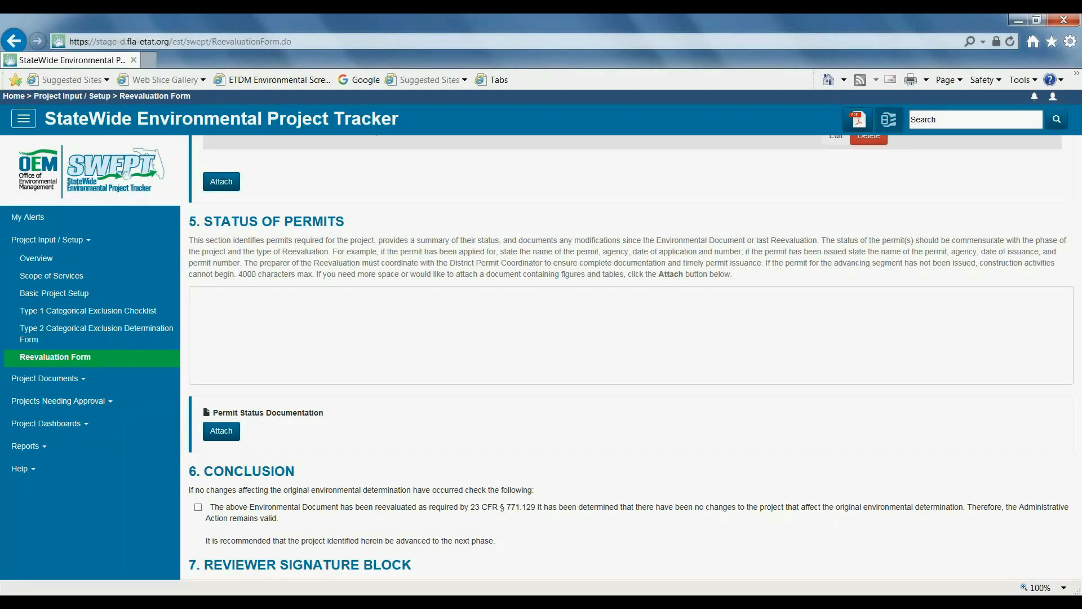
left_click(316, 321)
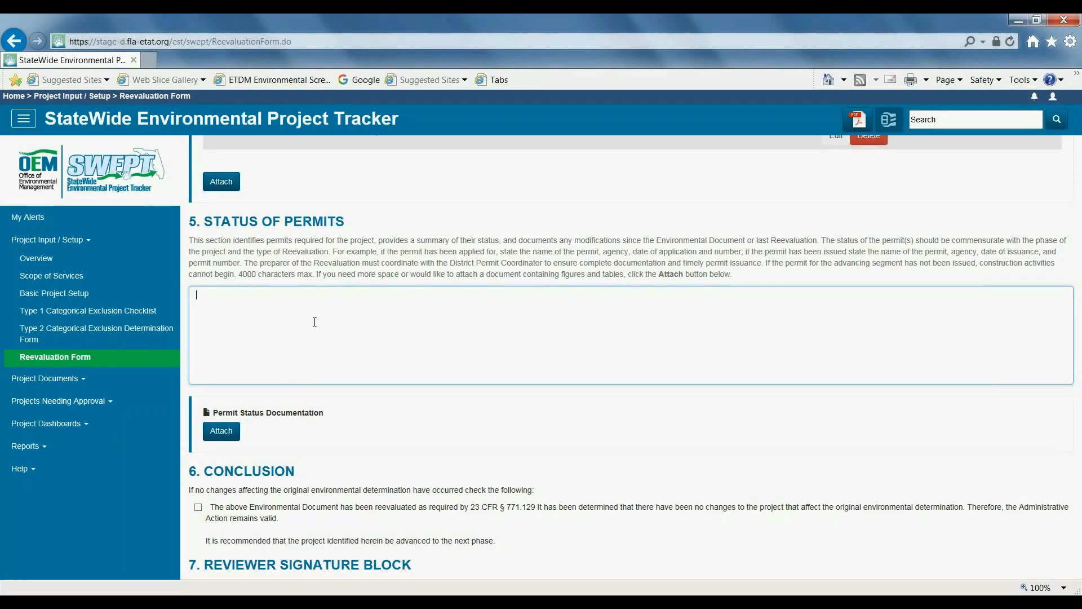
scroll(308, 314, "down", 3)
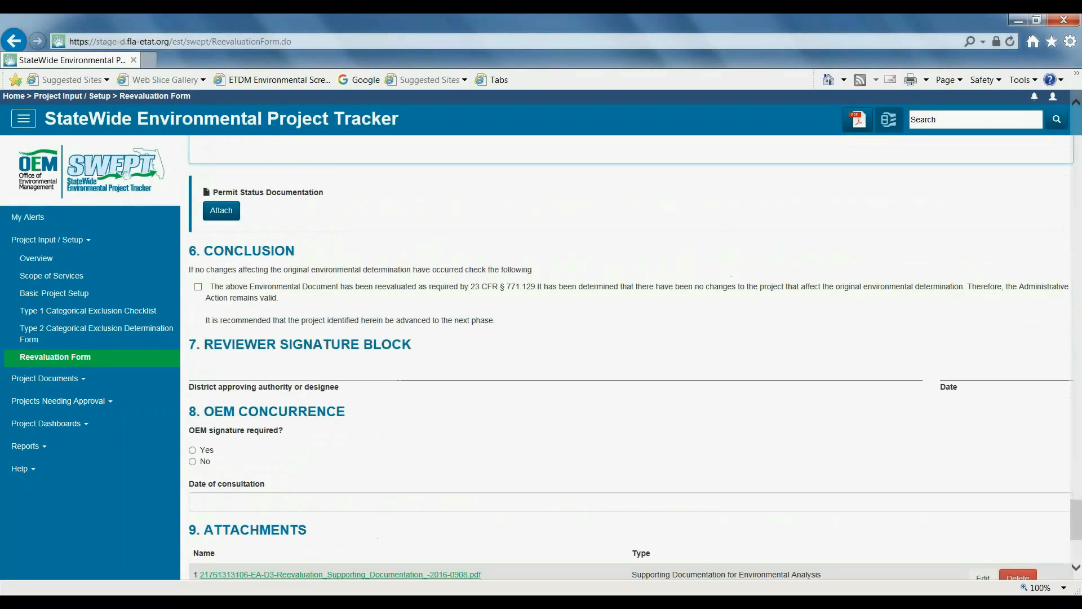
left_click(199, 289)
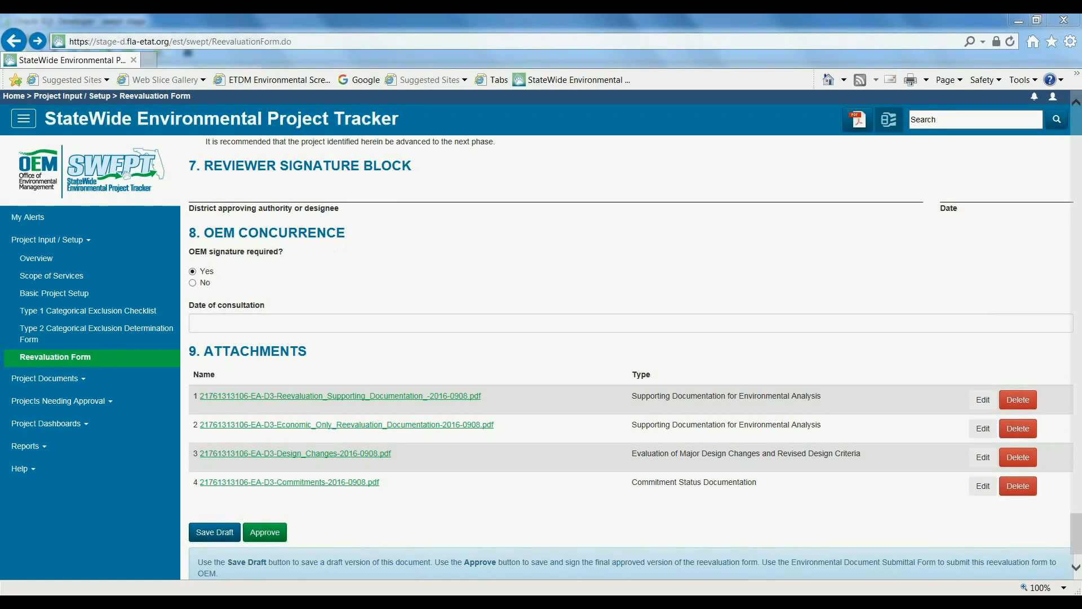
left_click(223, 317)
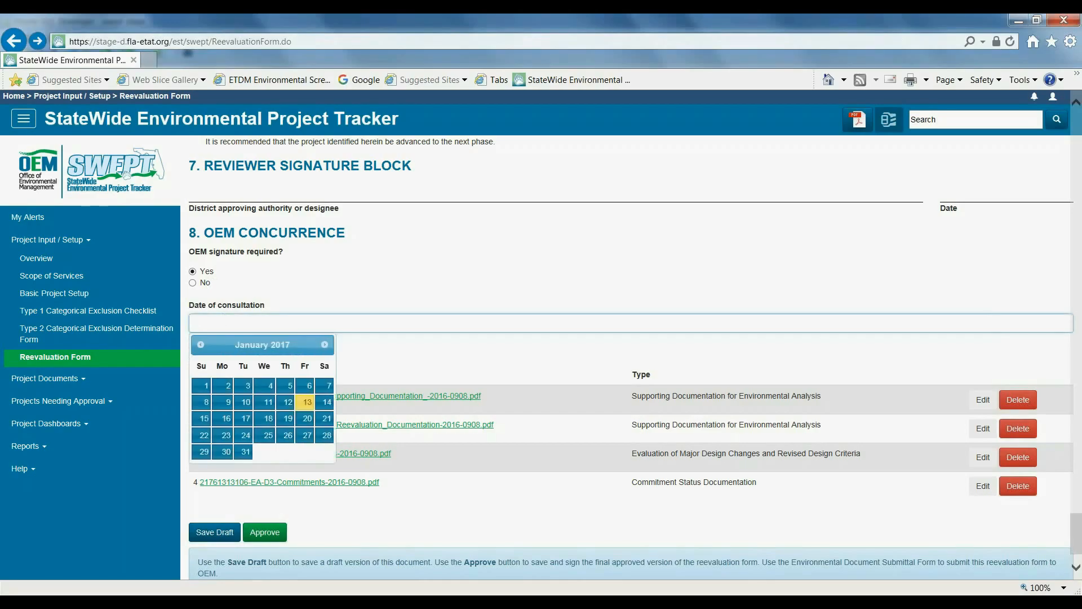
left_click(245, 402)
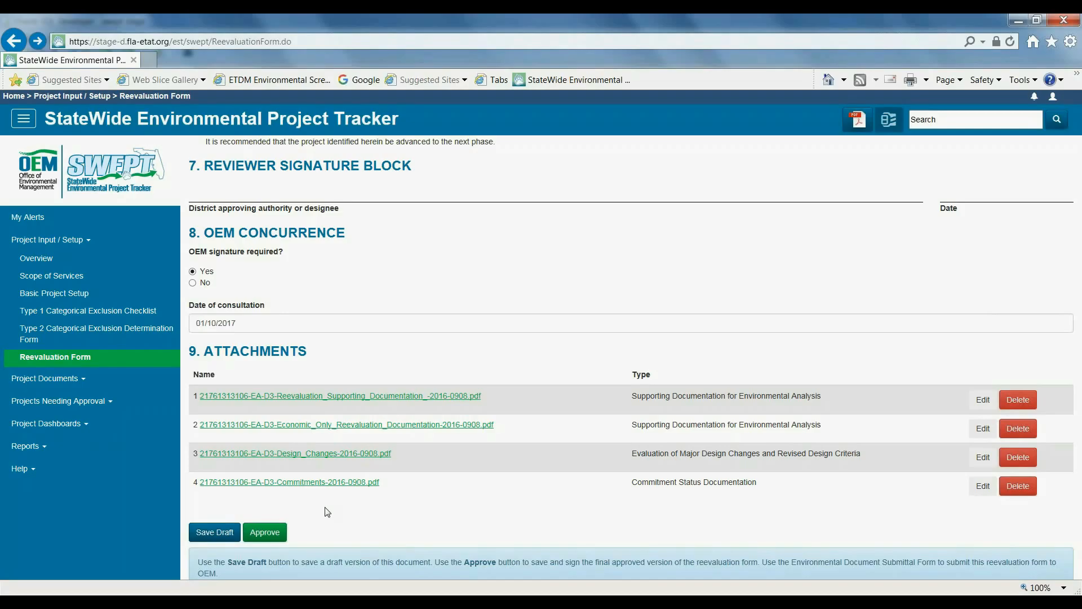
Save a draft of the reevaluation form and try to approve it
scroll(348, 450, "down", 2)
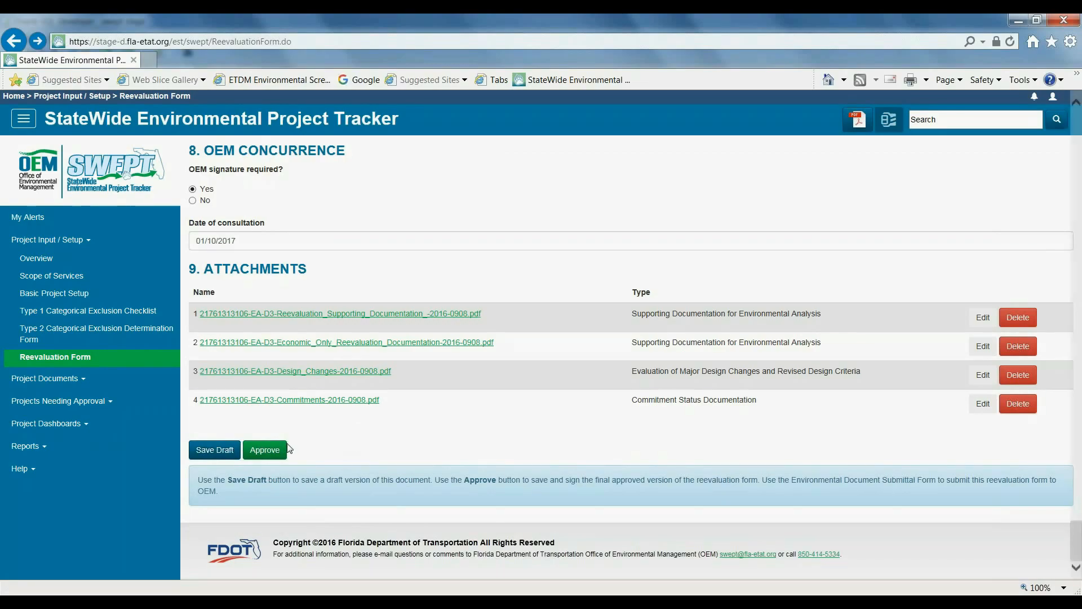
left_click(220, 451)
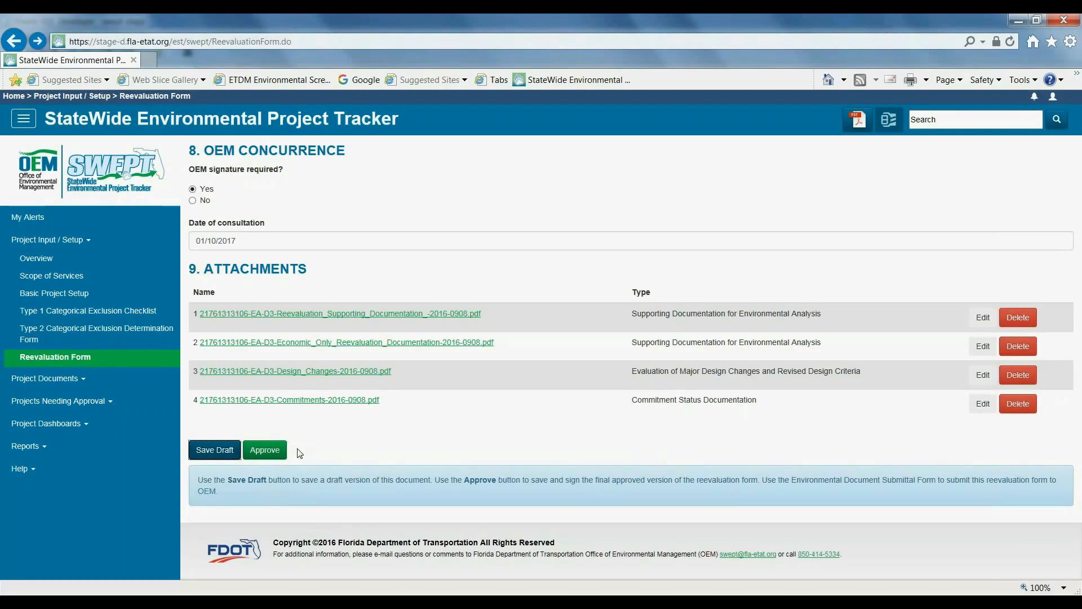
left_click(261, 452)
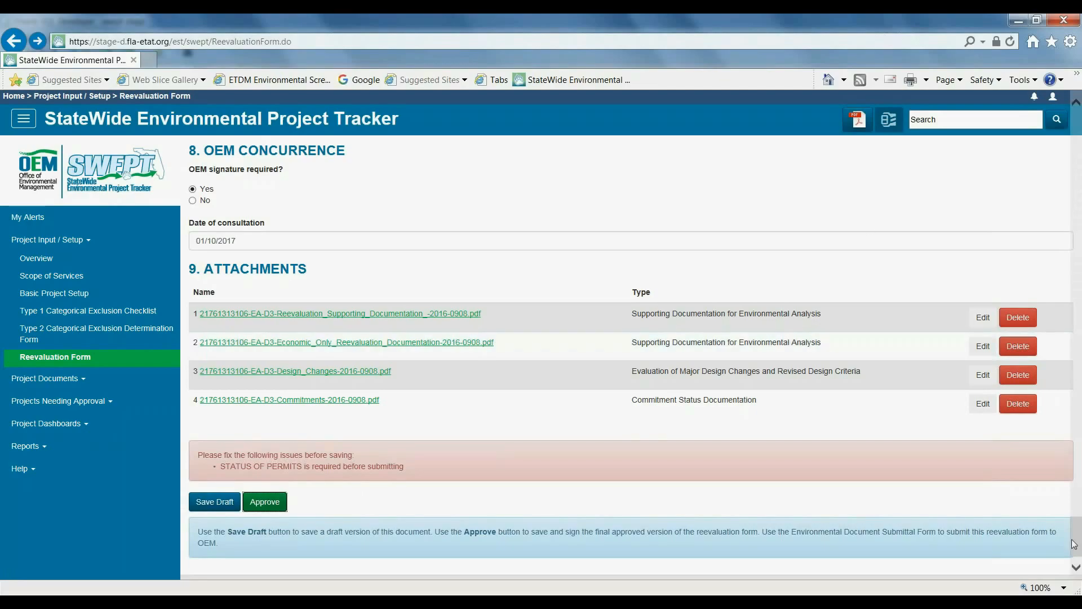
Enter "No permits needed." as the text of section 5, Status of Permits
left_click_drag(1077, 541, 1074, 496)
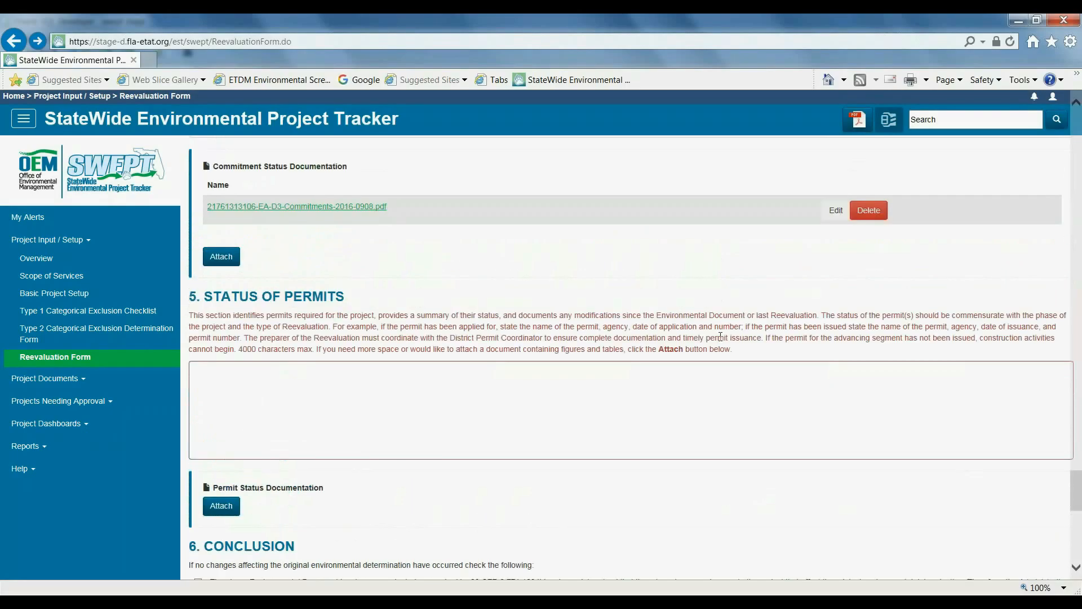
left_click(542, 417)
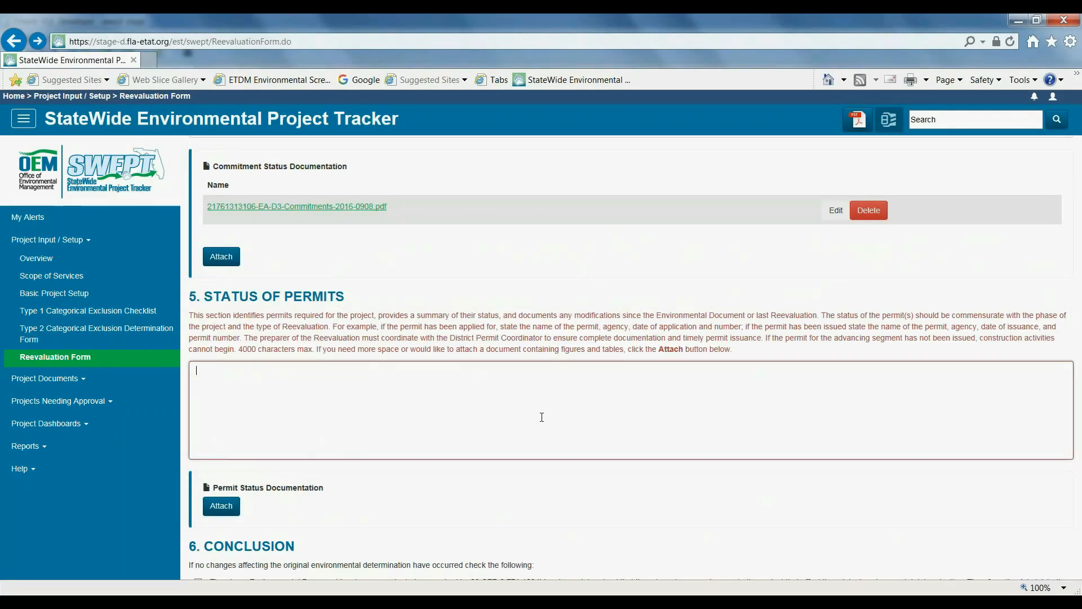
type("No permits needed.")
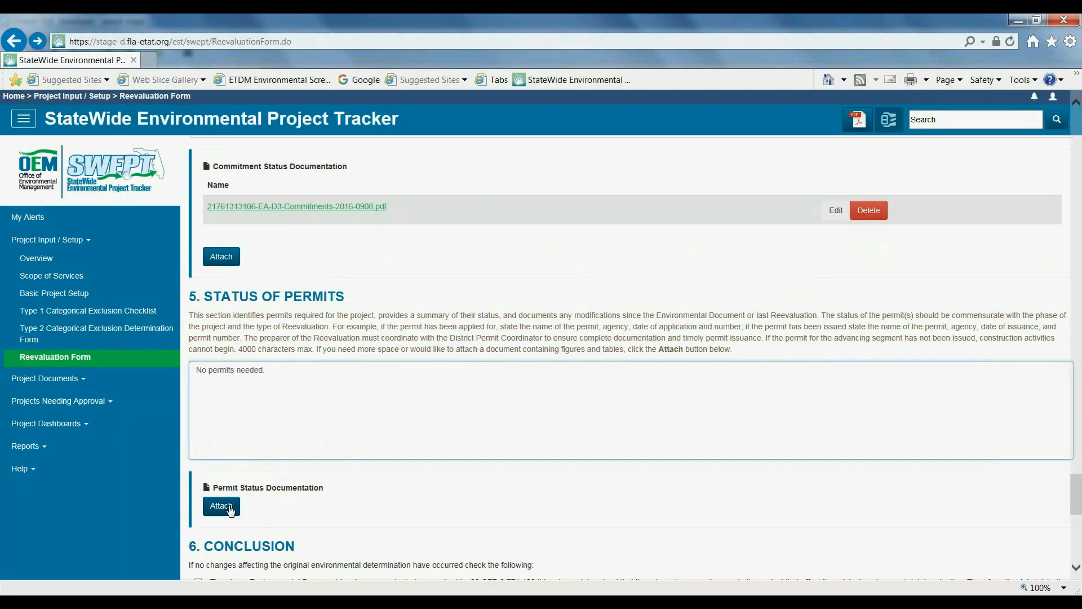
Attach Status of Permits.pdf from the Demo folder as the Permit Status Documentation and save it
left_click(221, 506)
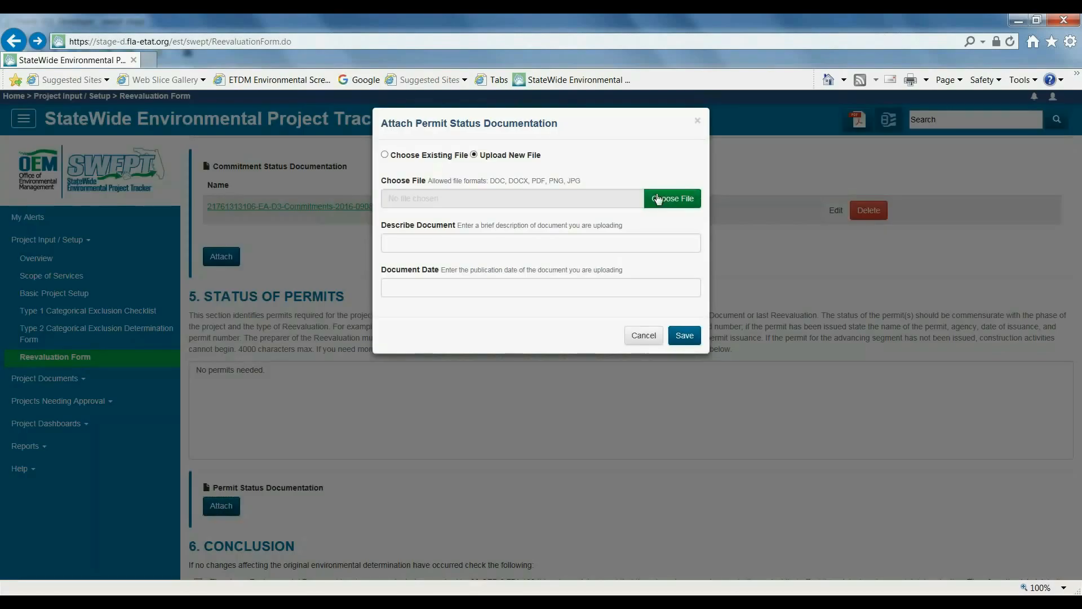
left_click(659, 198)
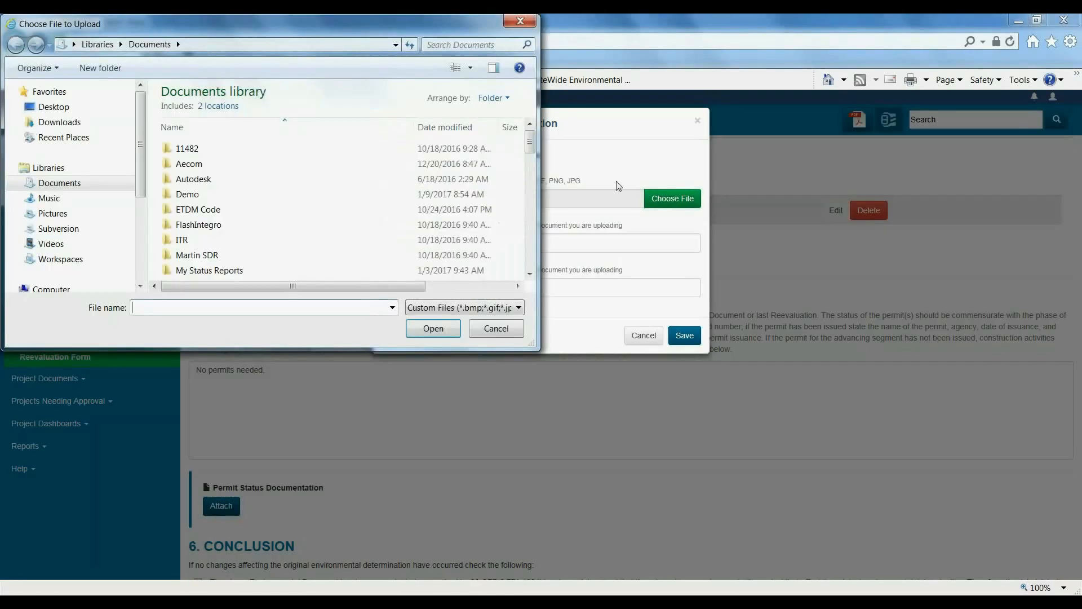
left_click(226, 209)
left_click(431, 328)
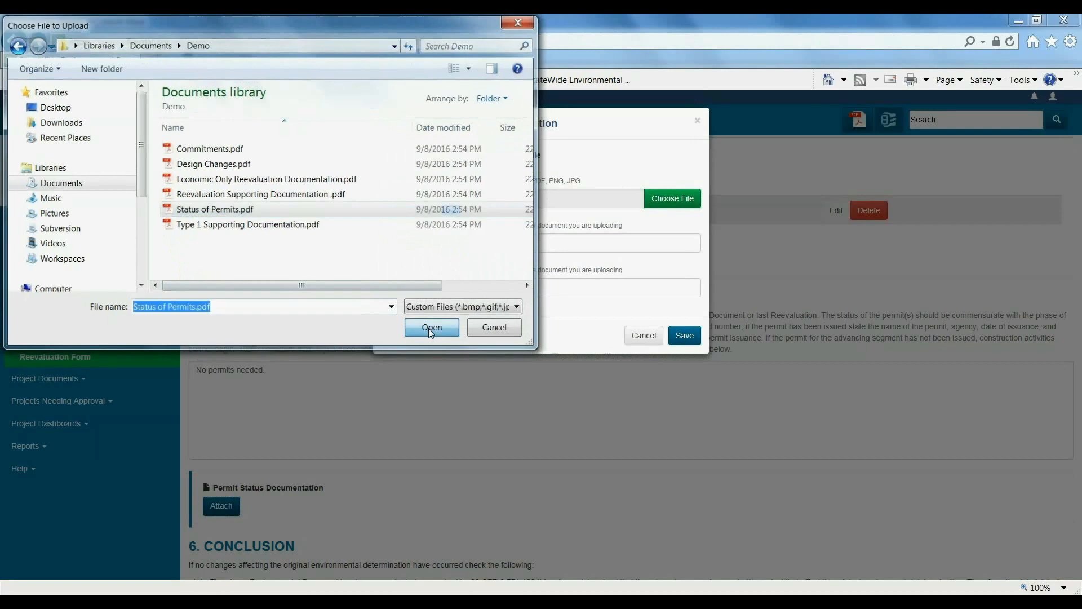
left_click(685, 336)
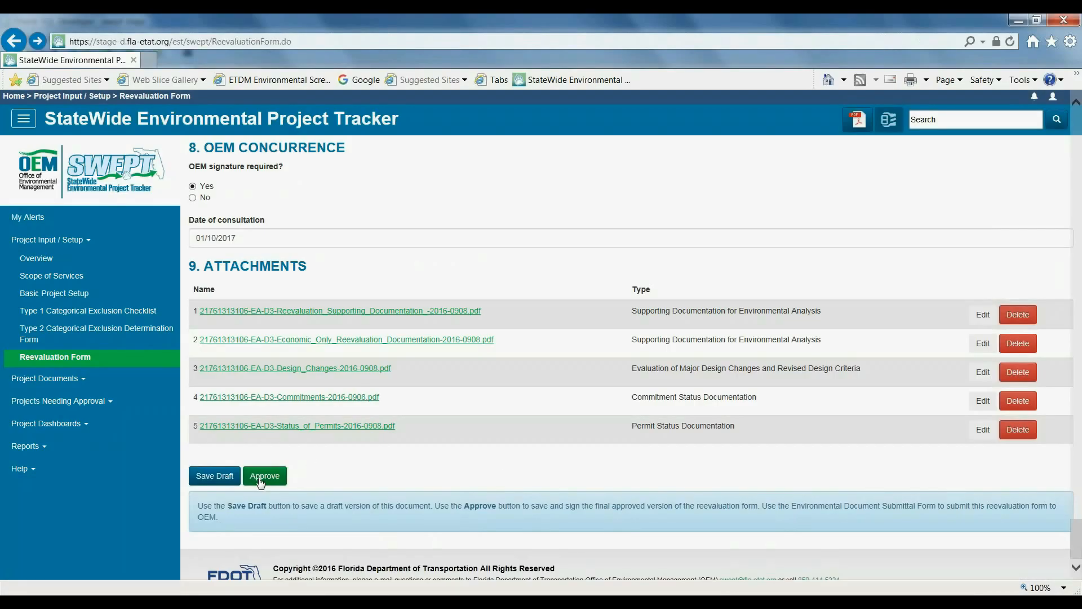
Approve the reevaluation form and open the Environmental Document Submittal Form to review its fields through the Submit section
left_click(263, 476)
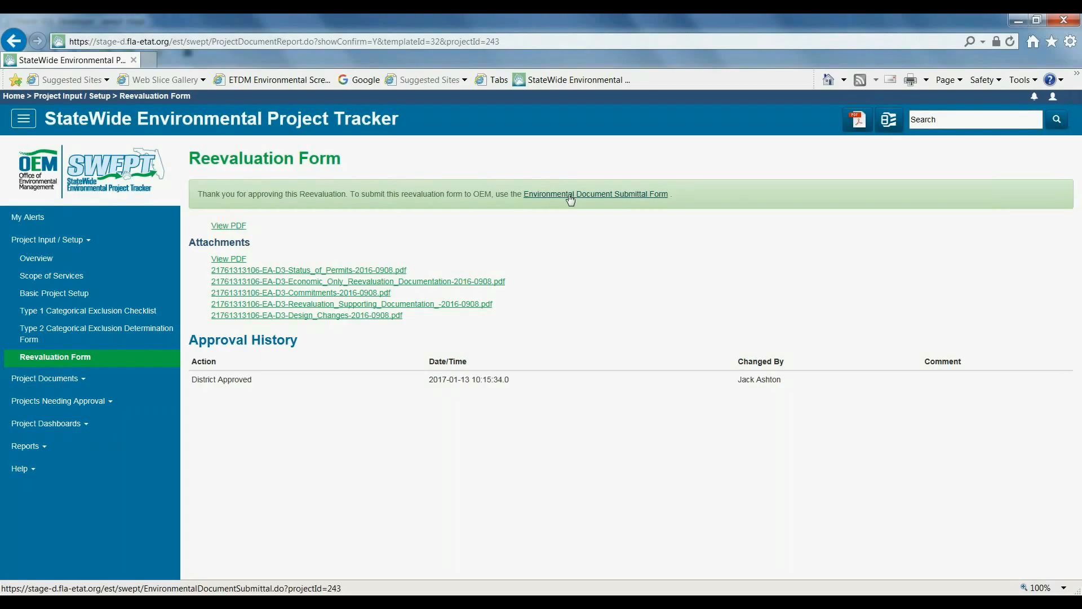
left_click(570, 195)
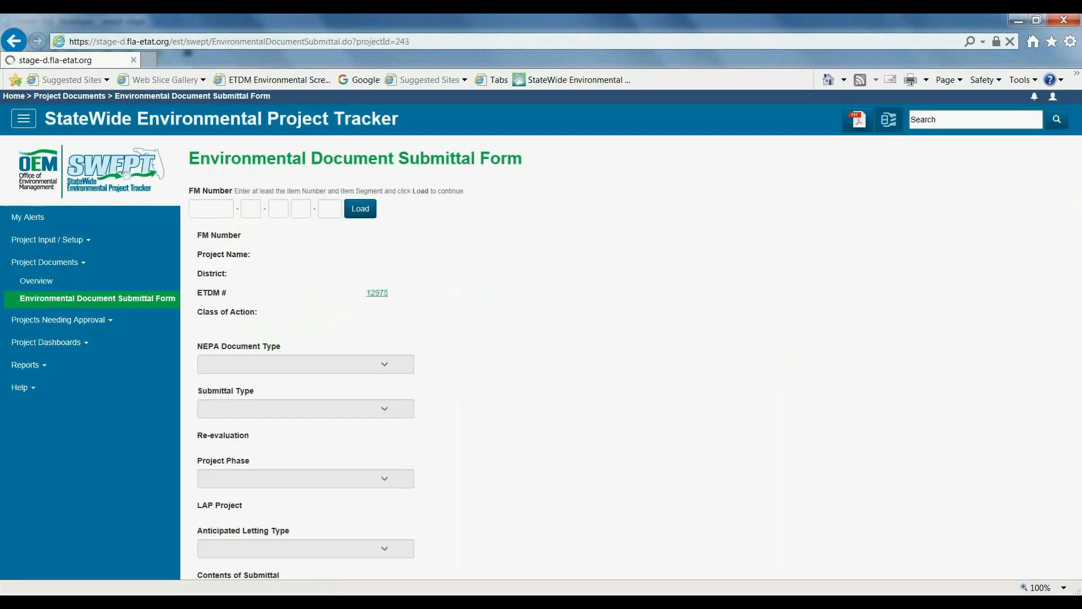
scroll(625, 355, "down", 5)
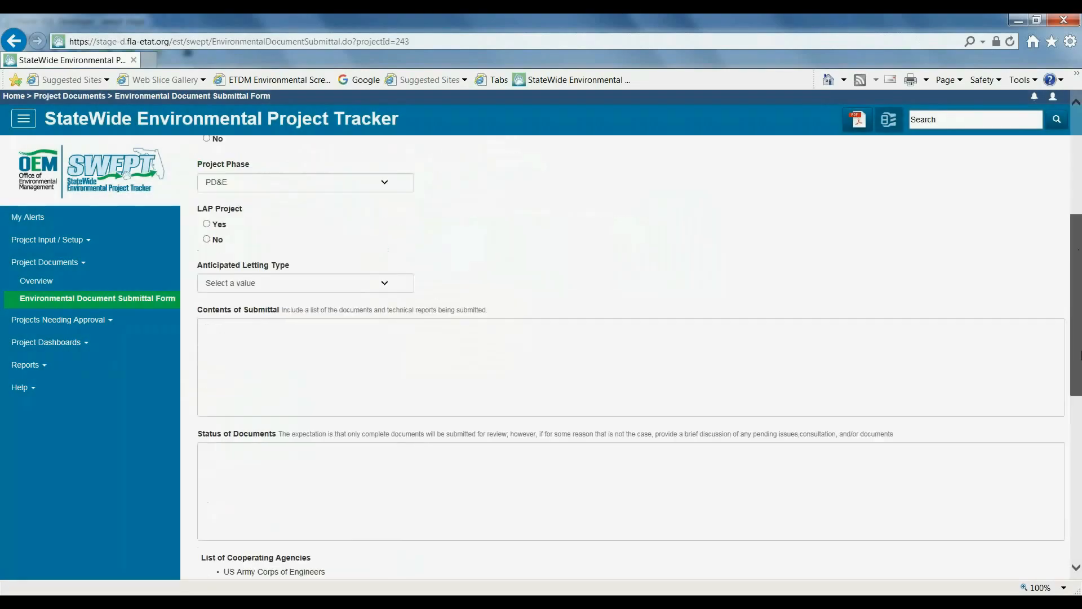
scroll(625, 355, "down", 8)
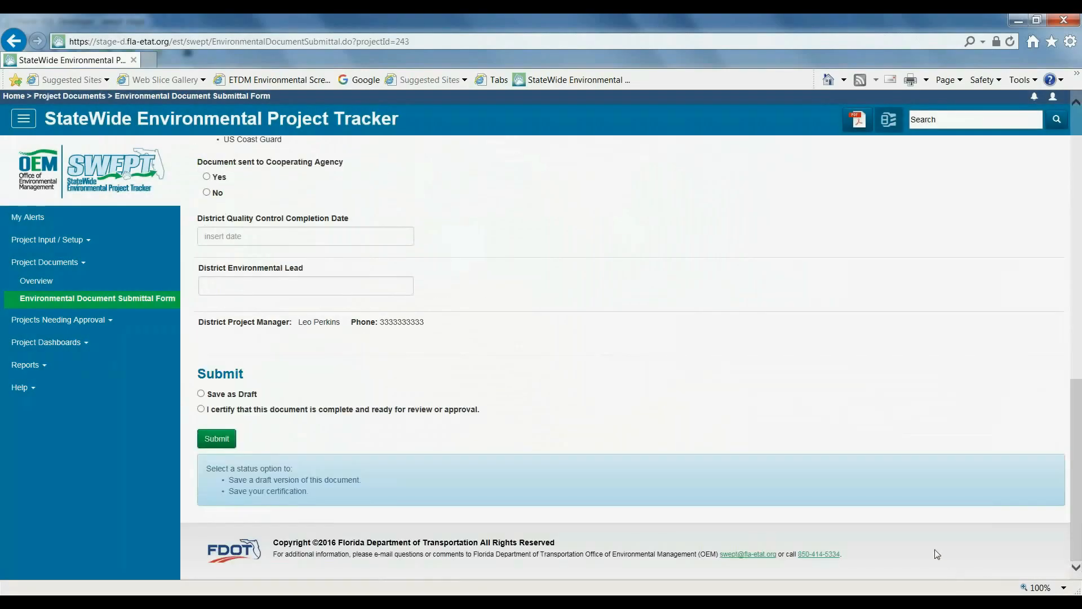